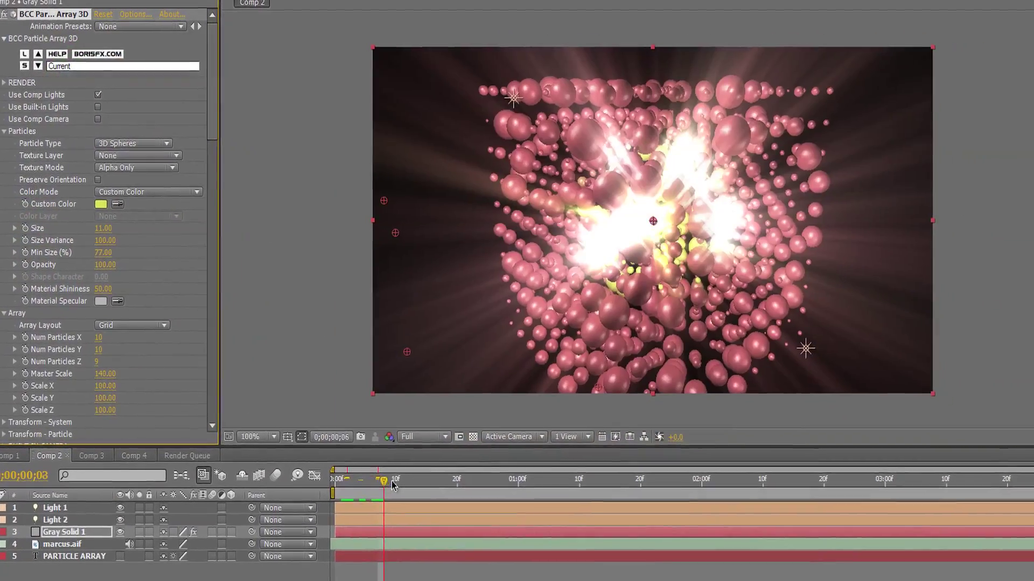
Scrub through the first second of the particle array composition to preview the animated spheres.
left_click_drag(392, 481, 480, 494)
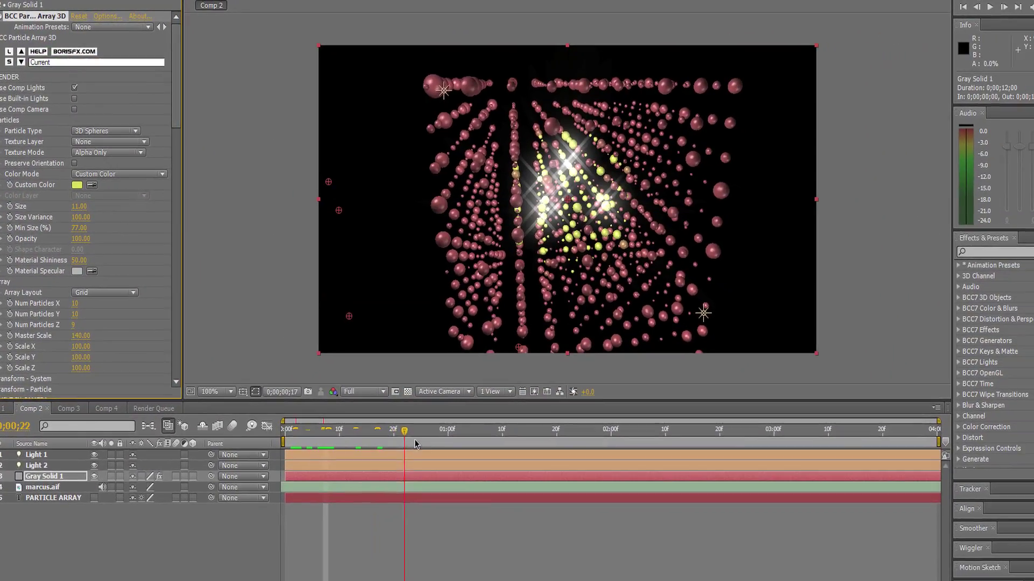
left_click_drag(414, 443, 438, 443)
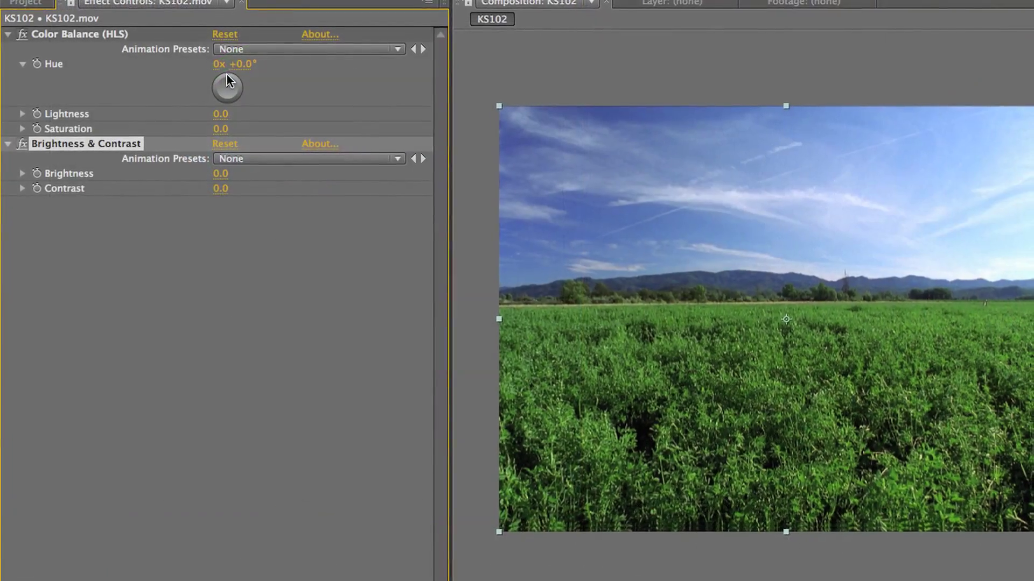
Adjust the Hue and lower the Lightness of the Color Balance (HLS) effect on KS102.mov.
left_click_drag(226, 75, 222, 72)
left_click_drag(214, 109, 167, 115)
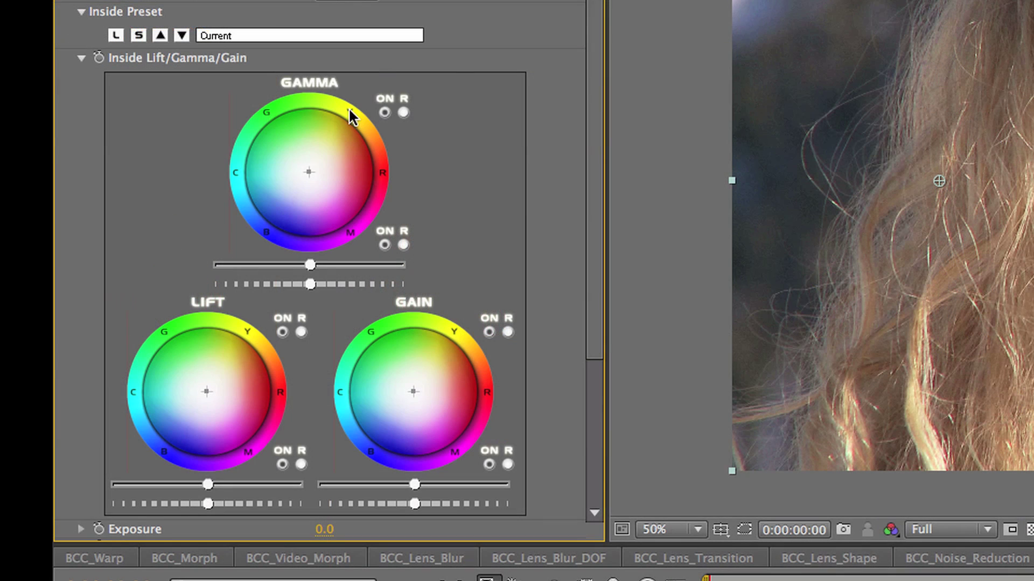
Shift the Inside Gamma color balance slightly towards blue and raise the Gamma brightness level a little.
left_click_drag(306, 172, 299, 180)
left_click(402, 112)
left_click(384, 112)
left_click(384, 112)
left_click(301, 177)
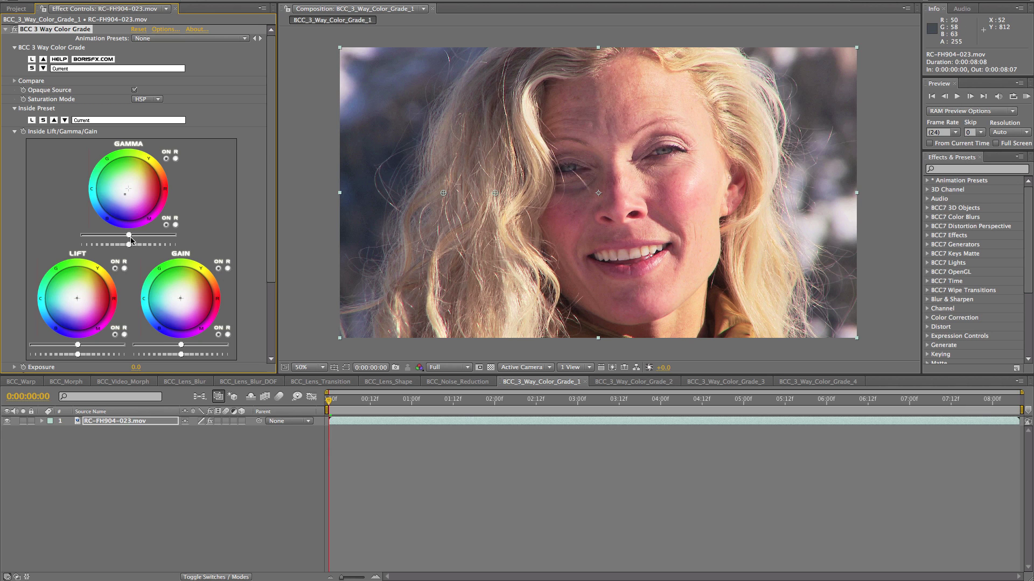
left_click_drag(133, 236, 140, 235)
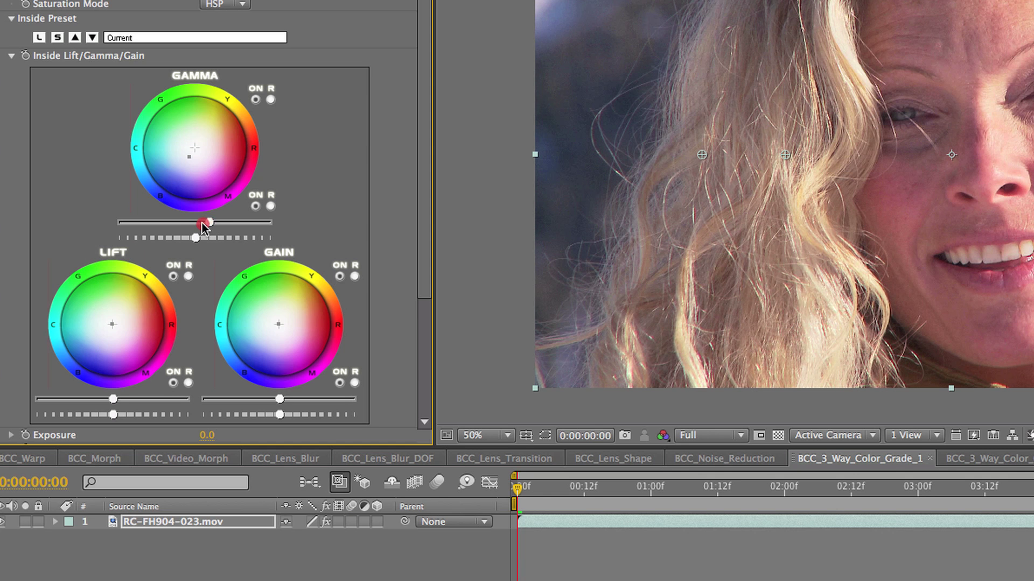
mouse_move(202, 224)
left_mouse_down()
mouse_move(184, 225)
mouse_move(212, 223)
mouse_move(174, 238)
mouse_move(217, 238)
mouse_move(169, 238)
mouse_move(211, 241)
mouse_move(193, 241)
left_mouse_up()
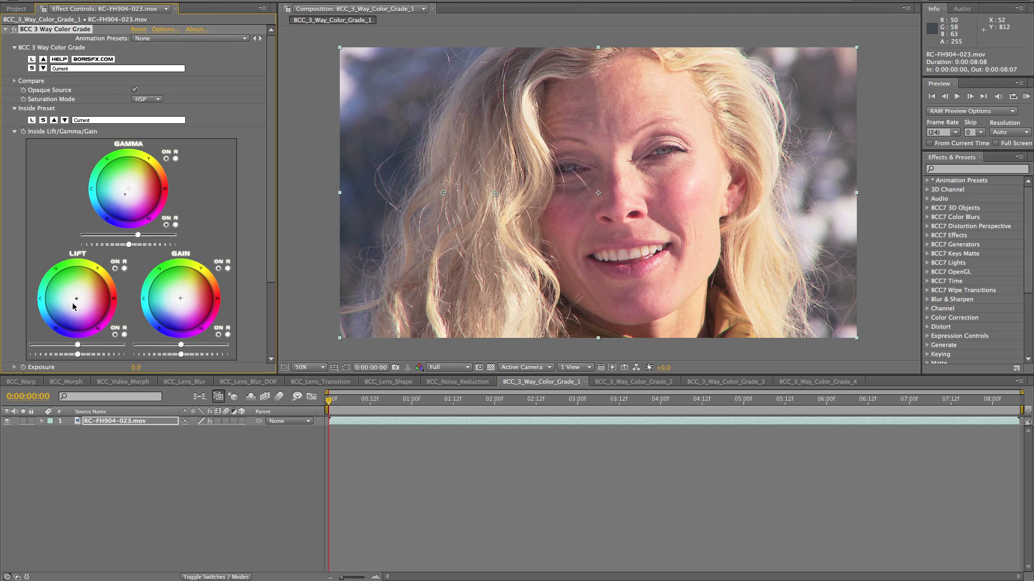
Shift the Inside Lift and Gain color balances slightly towards blue and save the correction as an inside preset named New_Face.
left_click(73, 306)
left_click(179, 310)
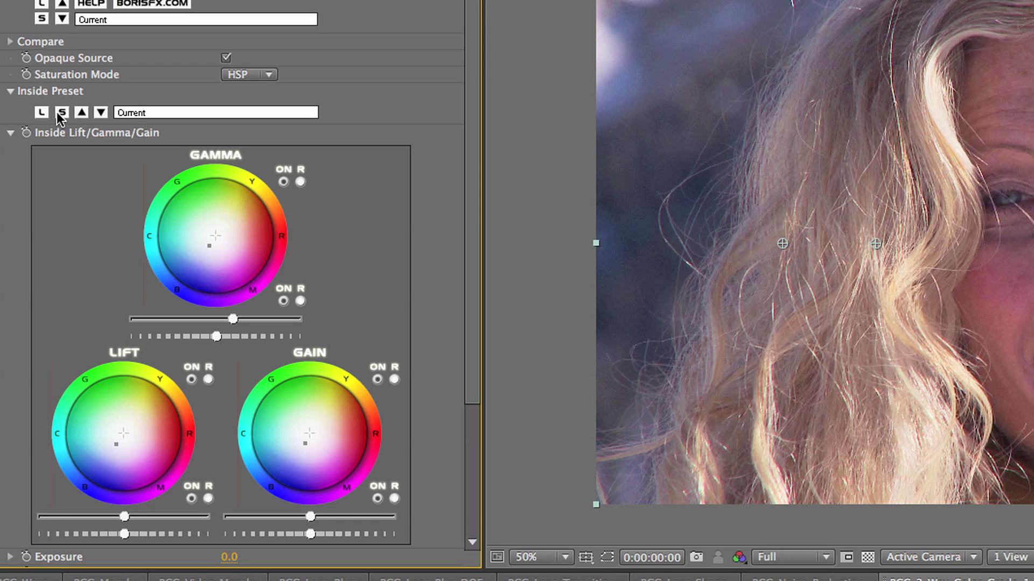
left_click(62, 113)
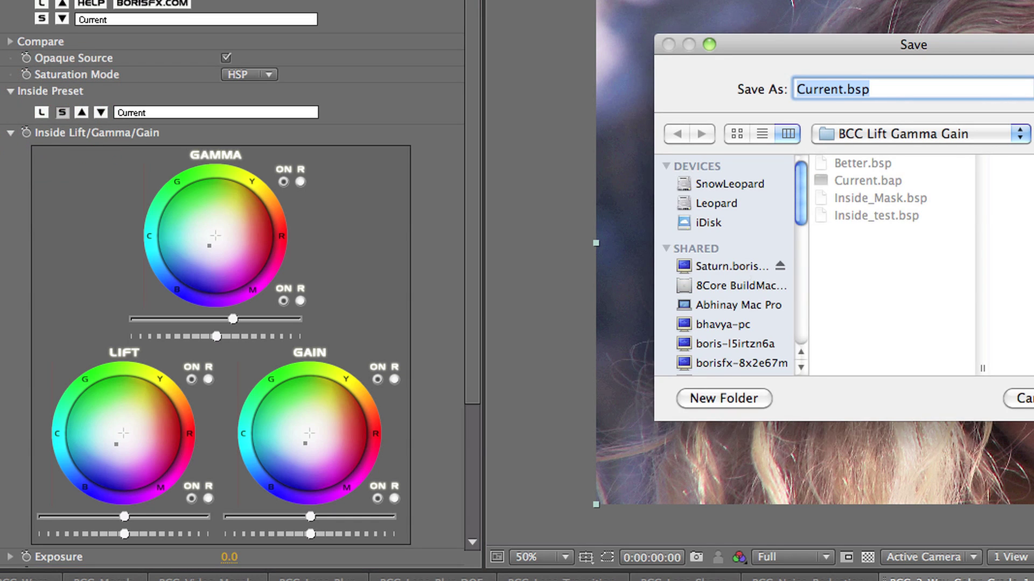
type("New Face")
key("Return")
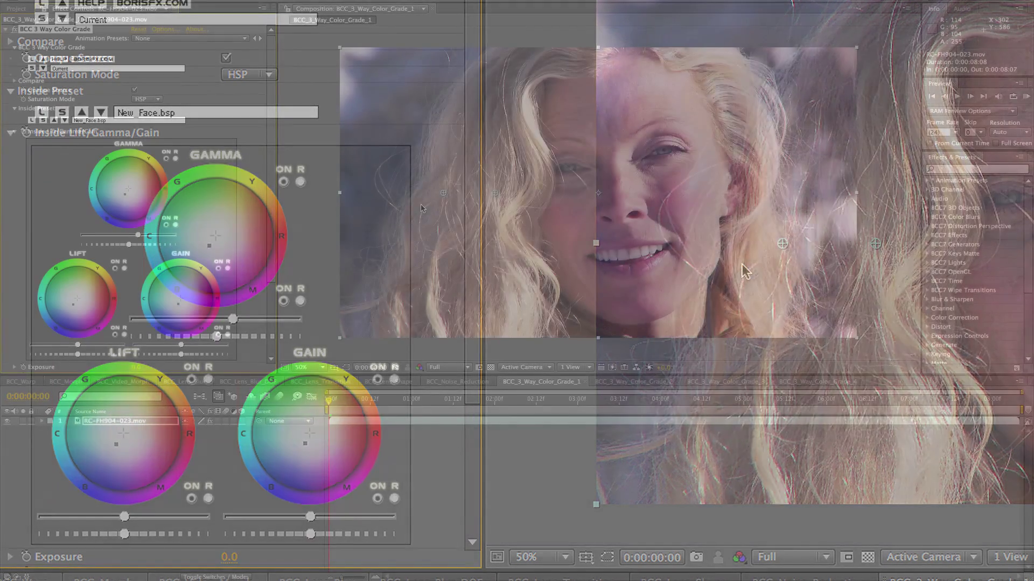
Set the color grade's Mask Shape to Egg Shape.
scroll(1, 275, "down", 5)
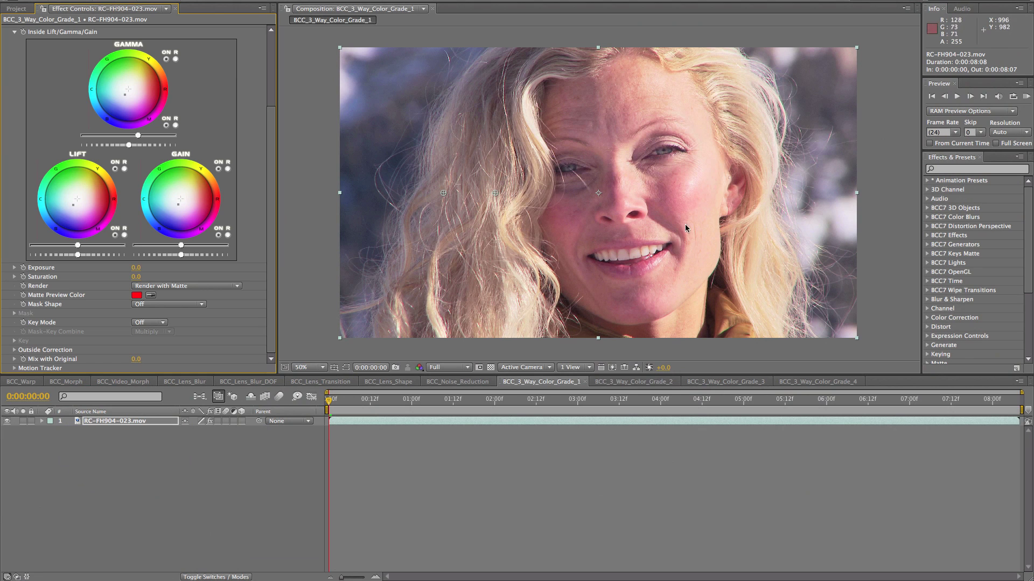
left_click(178, 304)
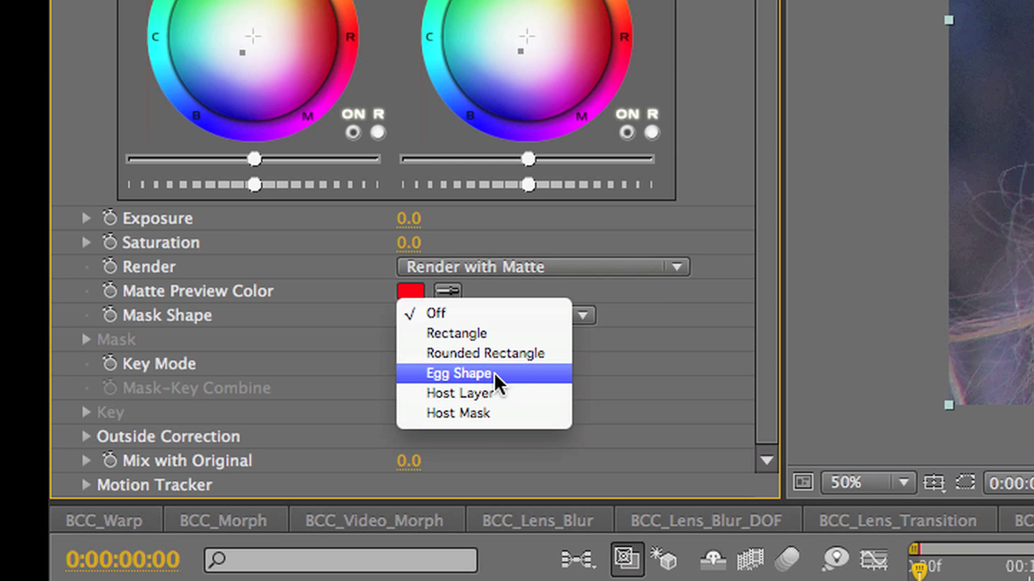
left_click(493, 372)
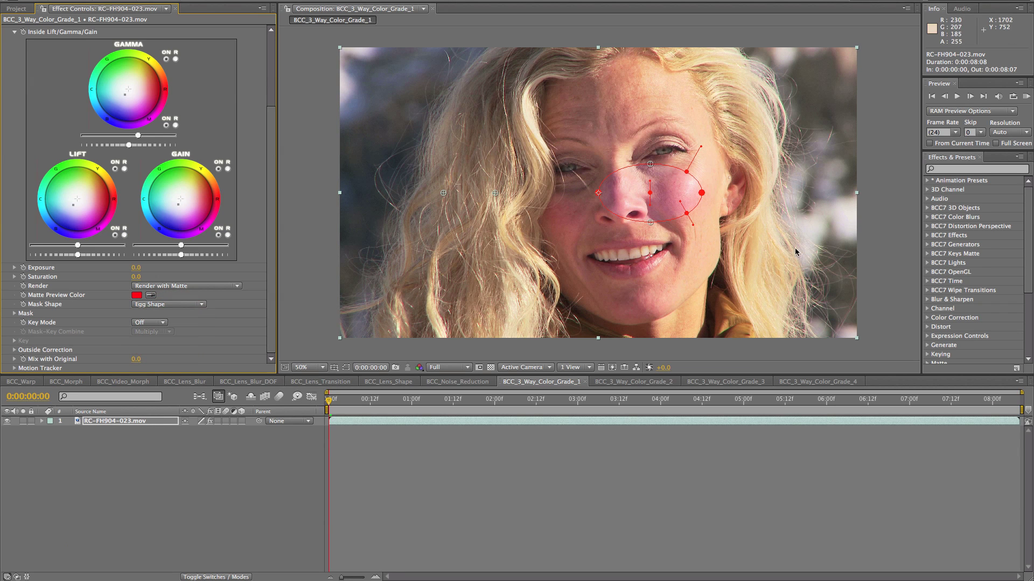
Fit the egg mask around the woman's face, with Point 1 at about 1006, 40 and Point 2 at about 1140, 1024.
left_click_drag(650, 163, 612, 74)
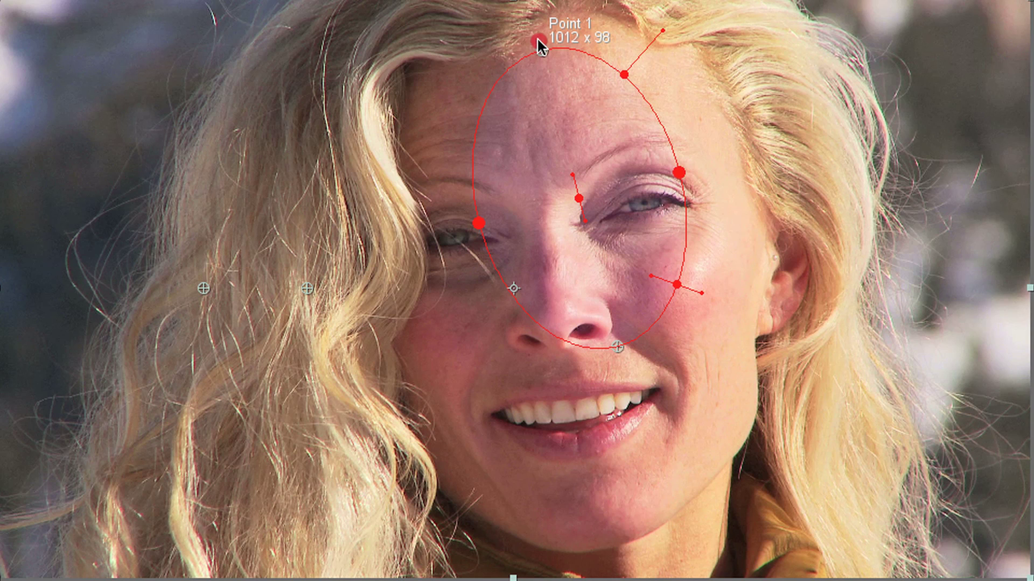
left_click_drag(537, 37, 536, 35)
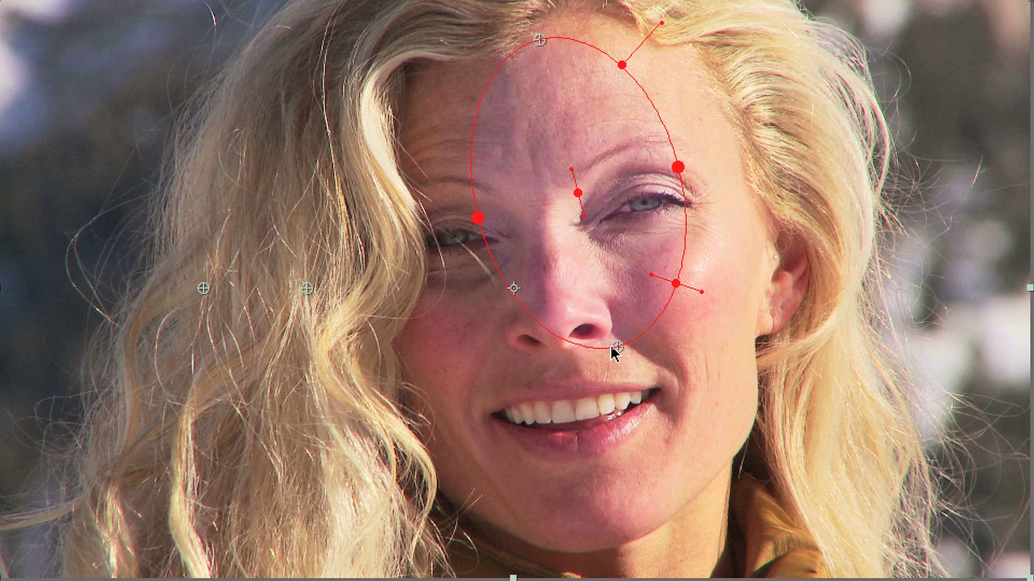
left_click_drag(618, 350, 607, 552)
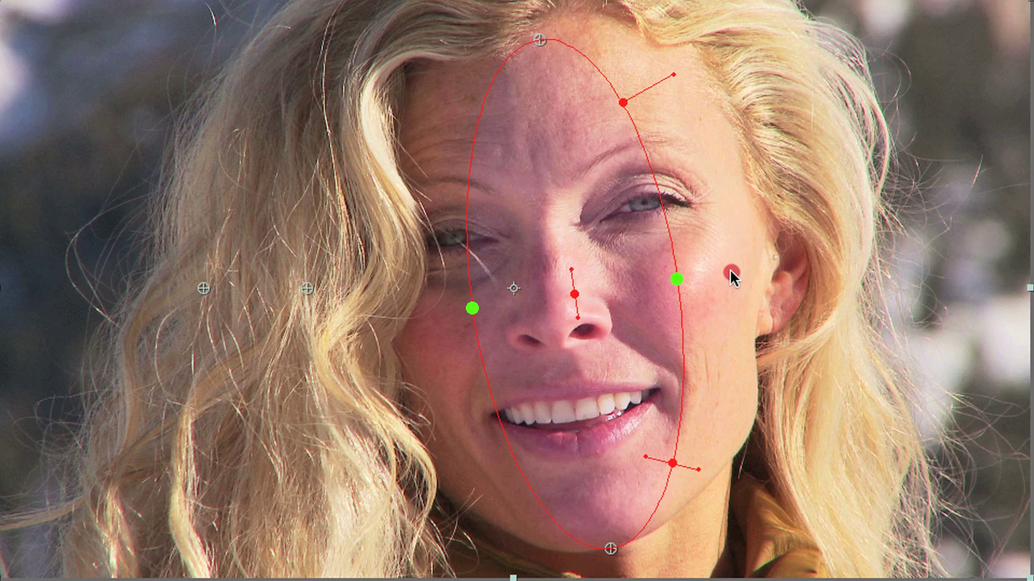
left_click_drag(732, 271, 743, 270)
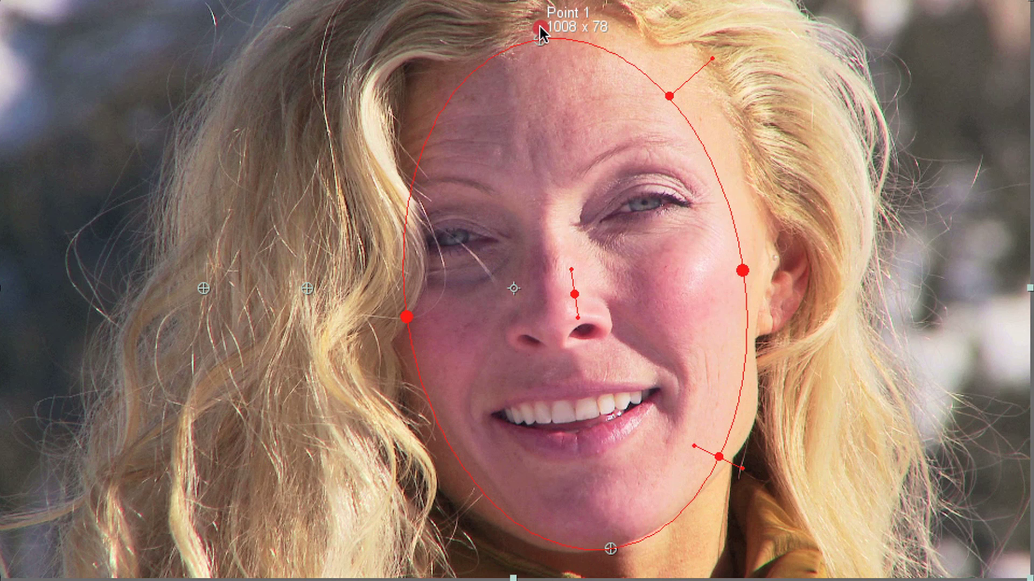
left_click_drag(539, 26, 538, 19)
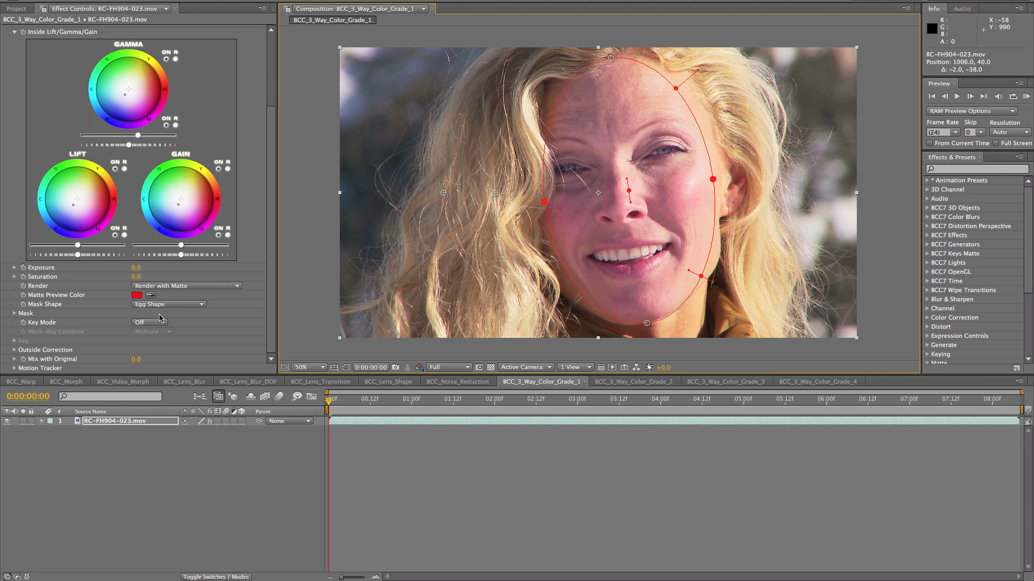
Set Render to View Matte and adjust the mask to about 24.9 Egg Shape, 61.2 Feather and 5.6 Feather Bias.
left_click(183, 287)
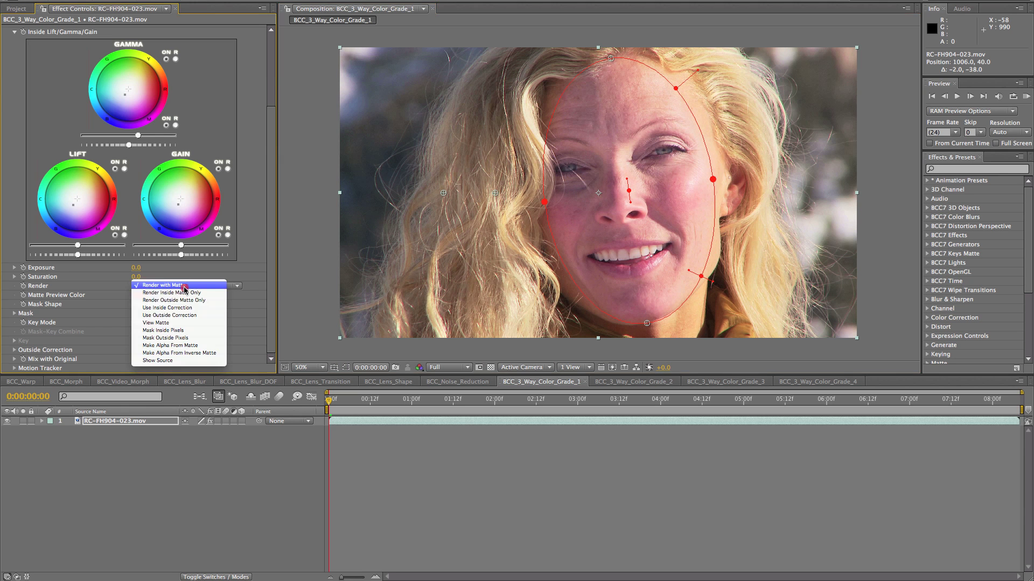
left_click(180, 323)
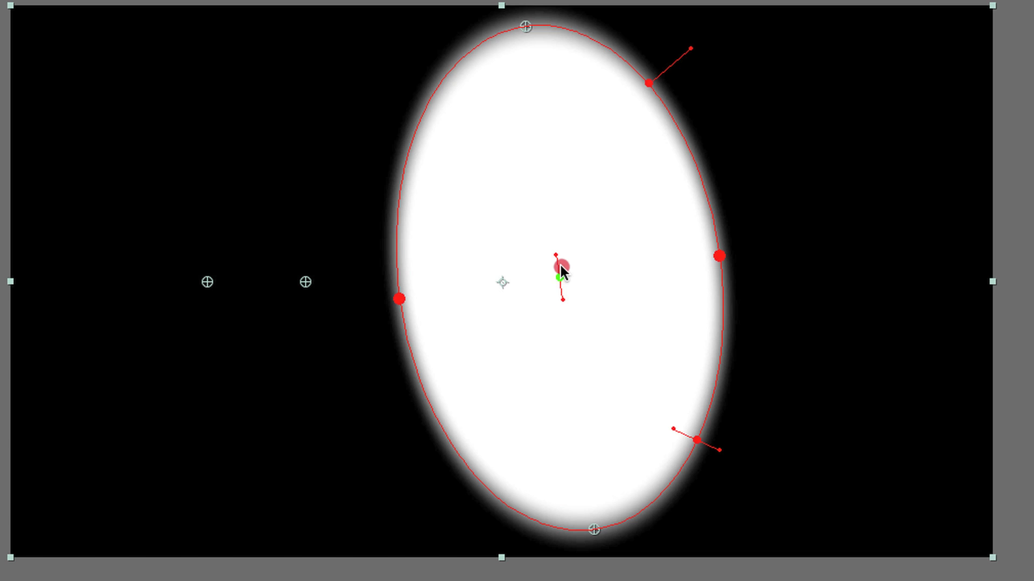
mouse_move(561, 266)
left_mouse_down()
mouse_move(561, 293)
mouse_move(561, 271)
mouse_move(566, 278)
left_mouse_up()
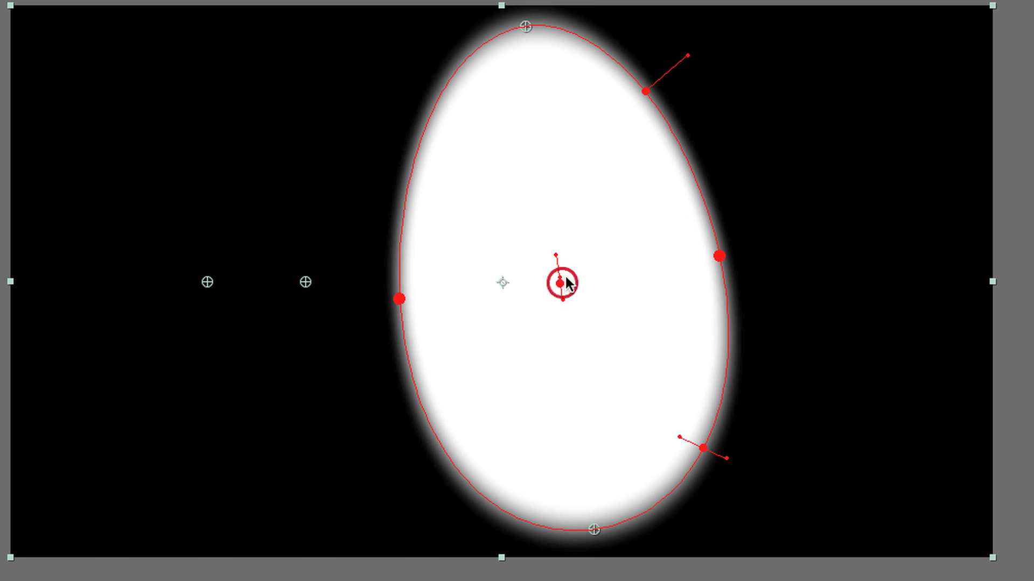
left_click_drag(647, 87, 651, 85)
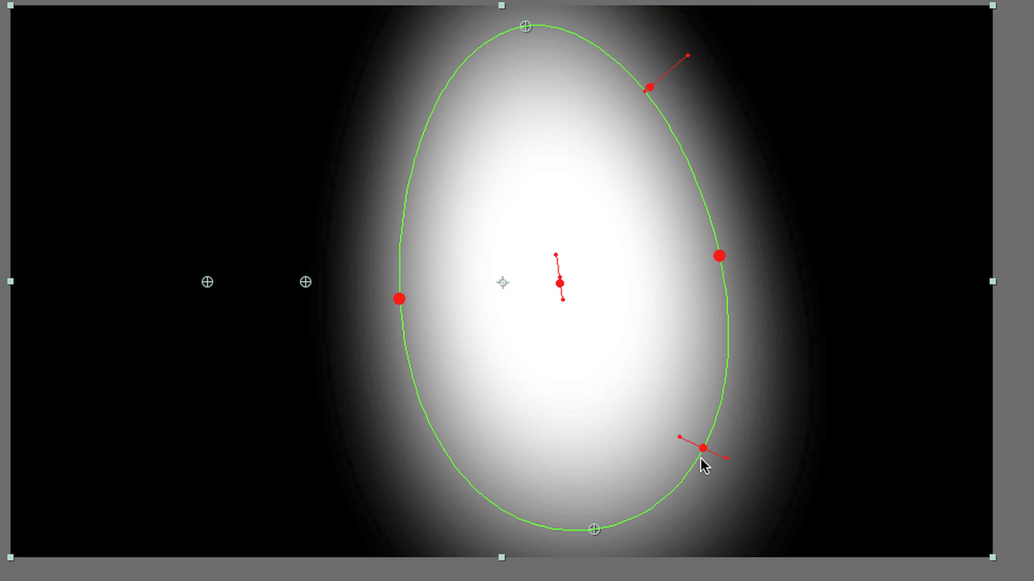
mouse_move(703, 448)
left_mouse_down()
mouse_move(695, 446)
mouse_move(714, 456)
mouse_move(703, 451)
left_mouse_up()
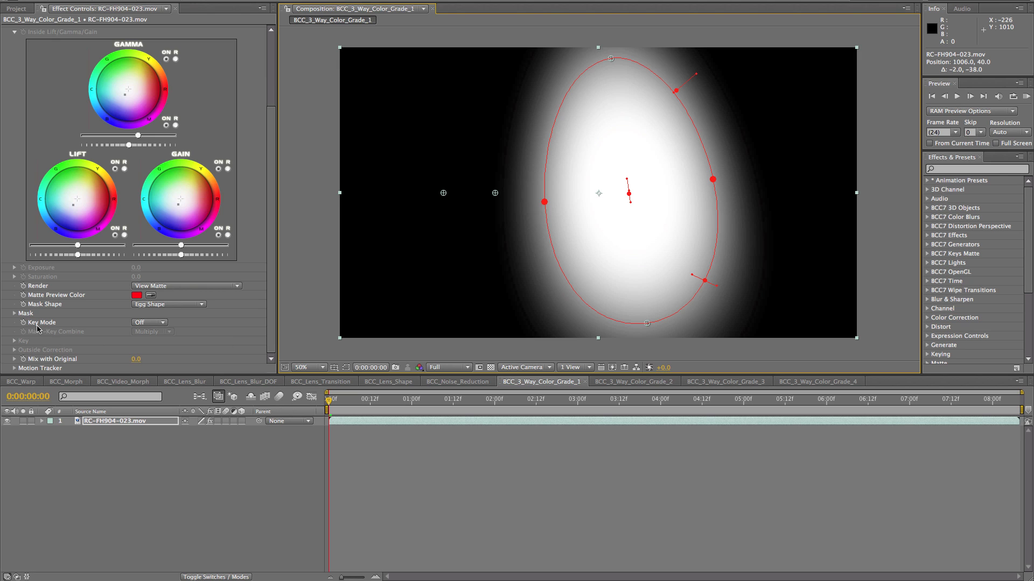
Check the mask parameters, reduce the mask's feather slightly and set Render back to Render with Matte.
left_click(18, 317)
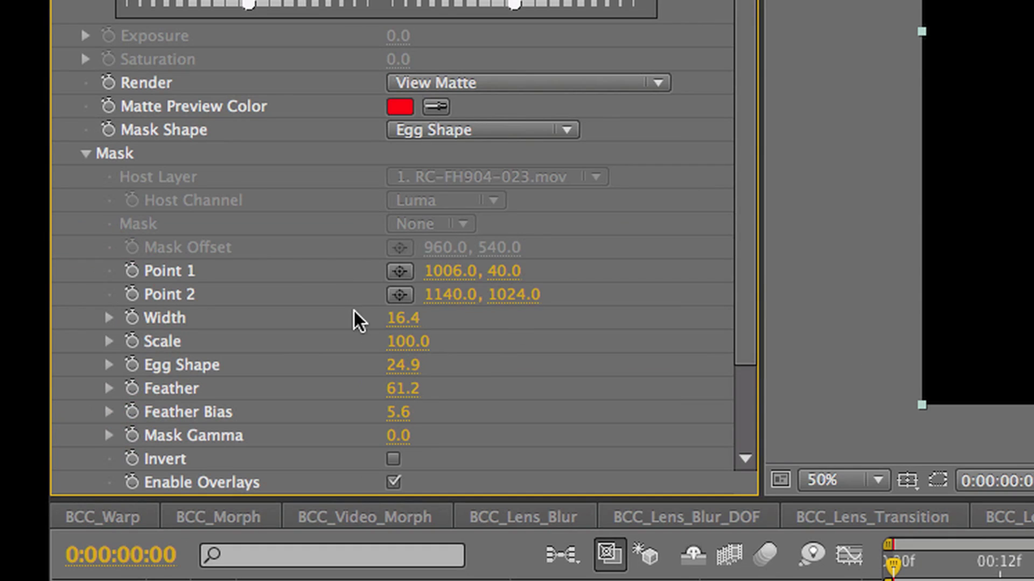
left_click(84, 152)
left_click_drag(675, 92, 675, 90)
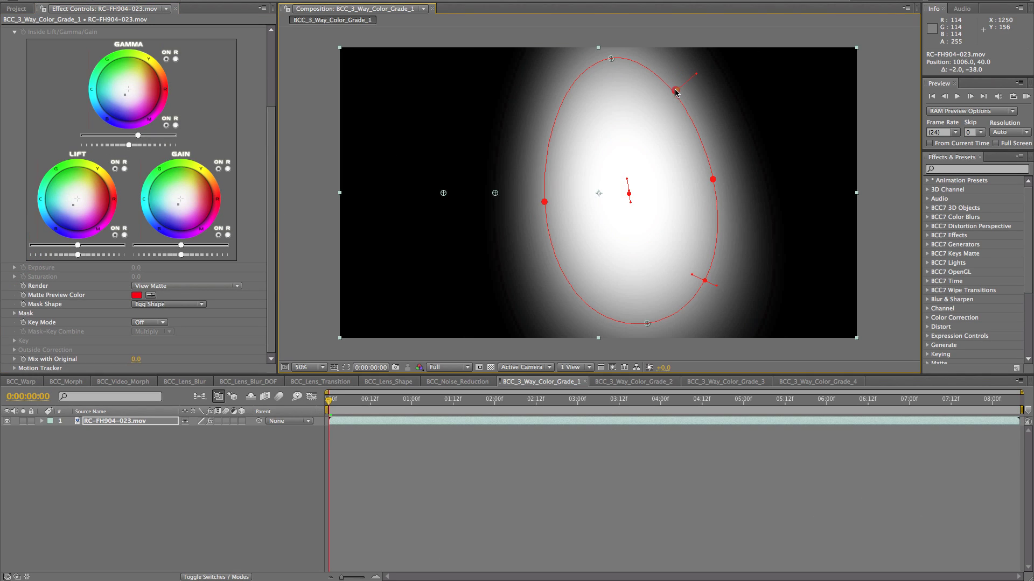
left_click(154, 287)
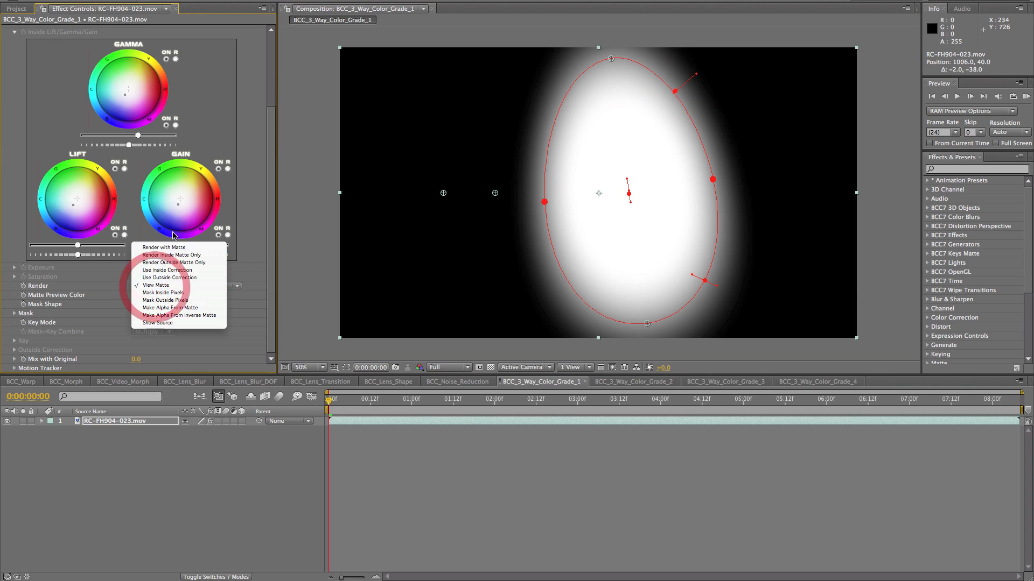
left_click(161, 243)
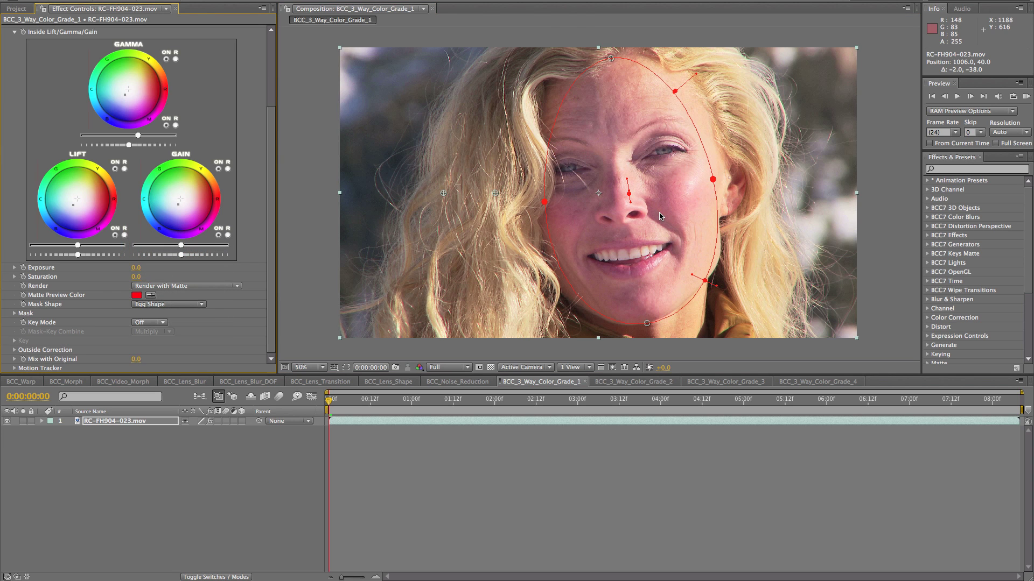
Raise the mask's Point 1 to 1006, 22, fine-tune its feather and bias handles and widen the mask slightly past the face.
left_click(611, 59)
left_click_drag(611, 59, 611, 55)
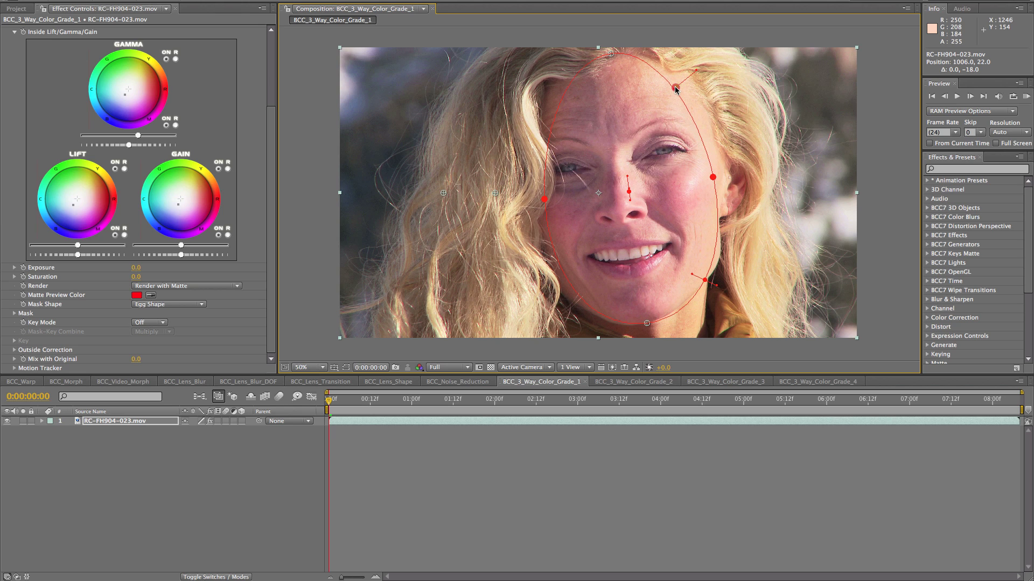
left_click(676, 86)
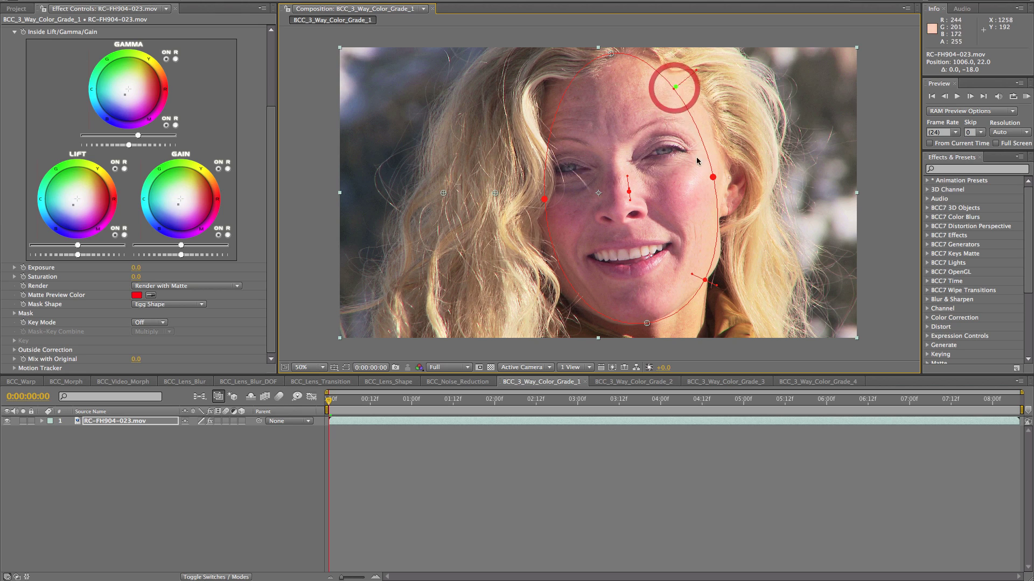
left_click(701, 280)
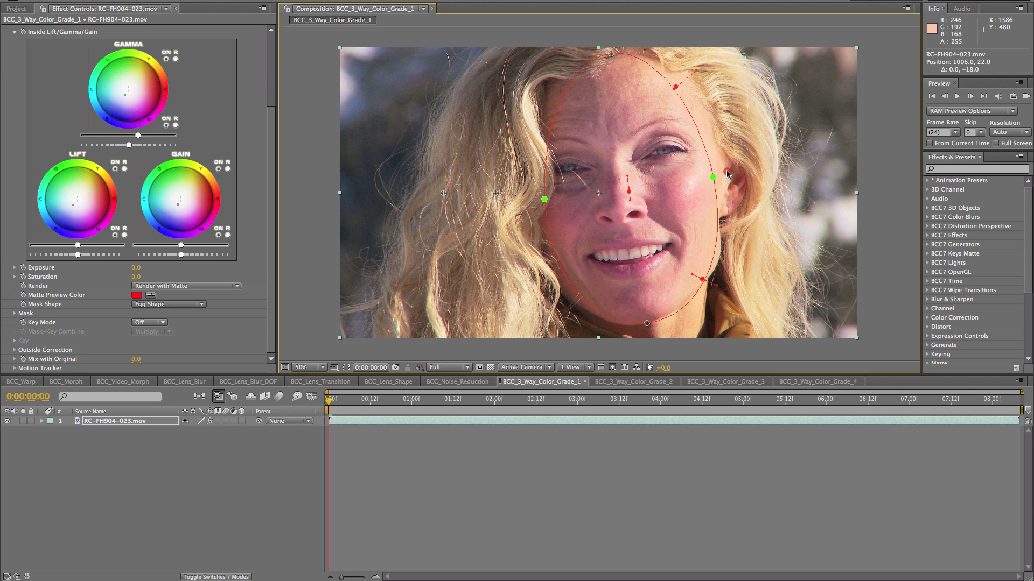
left_click_drag(713, 177, 726, 174)
left_click(726, 173)
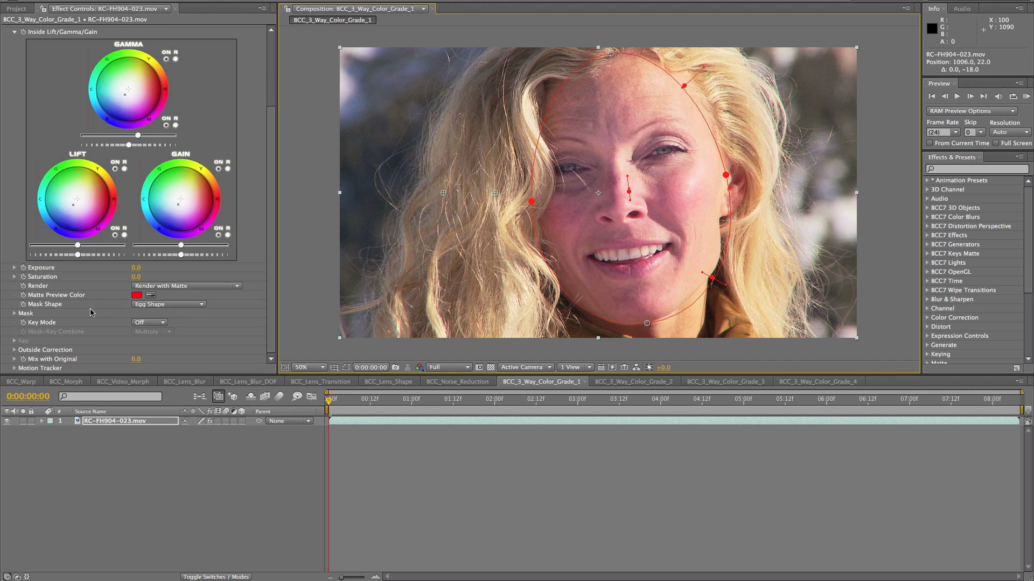
Load the New_Face preset for the Outside Correction and deselect the layer to see the image without overlays.
scroll(91, 312, "up", 2)
scroll(91, 313, "down", 2)
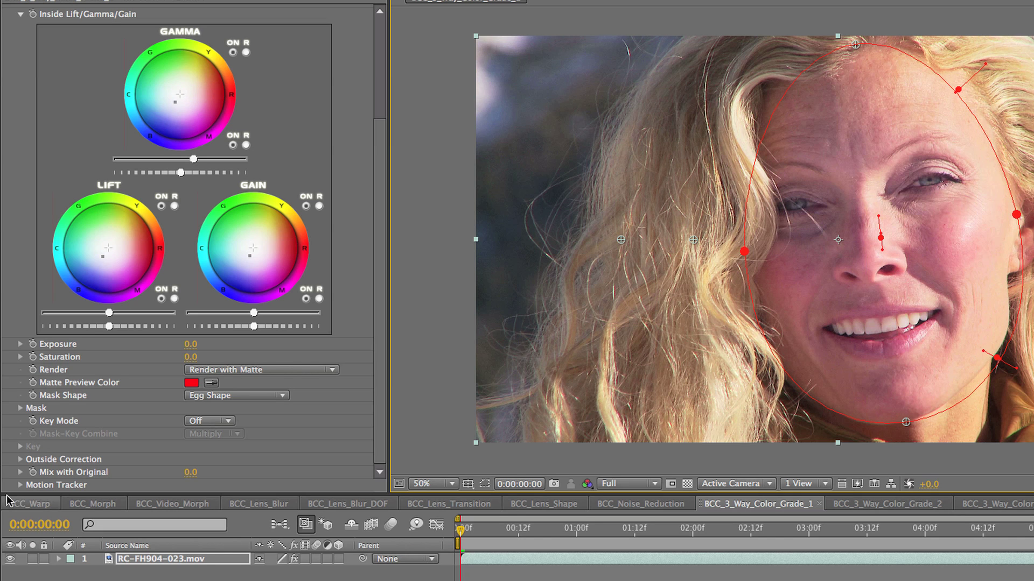
left_click(20, 460)
scroll(60, 309, "down", 5)
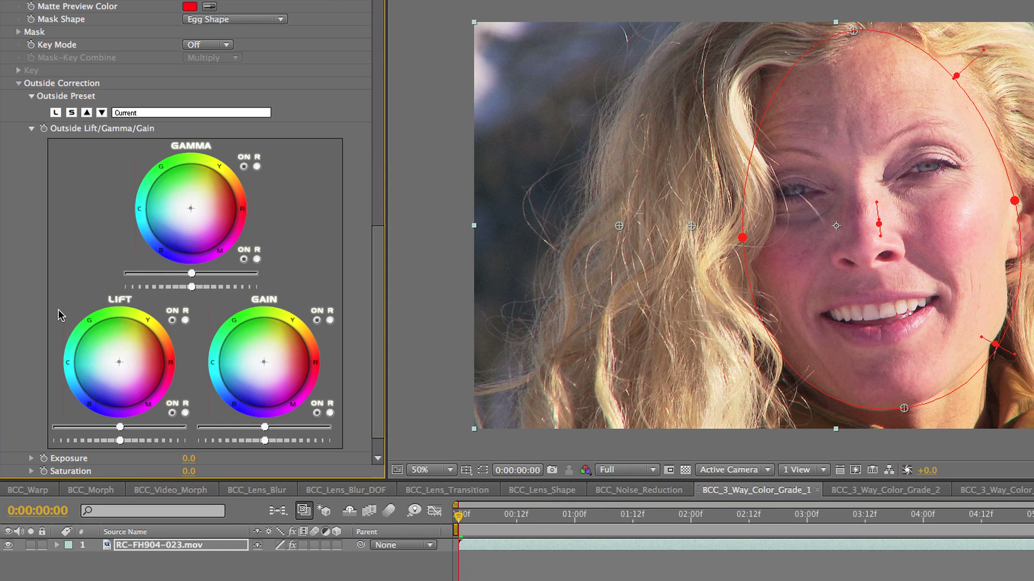
left_click(146, 113)
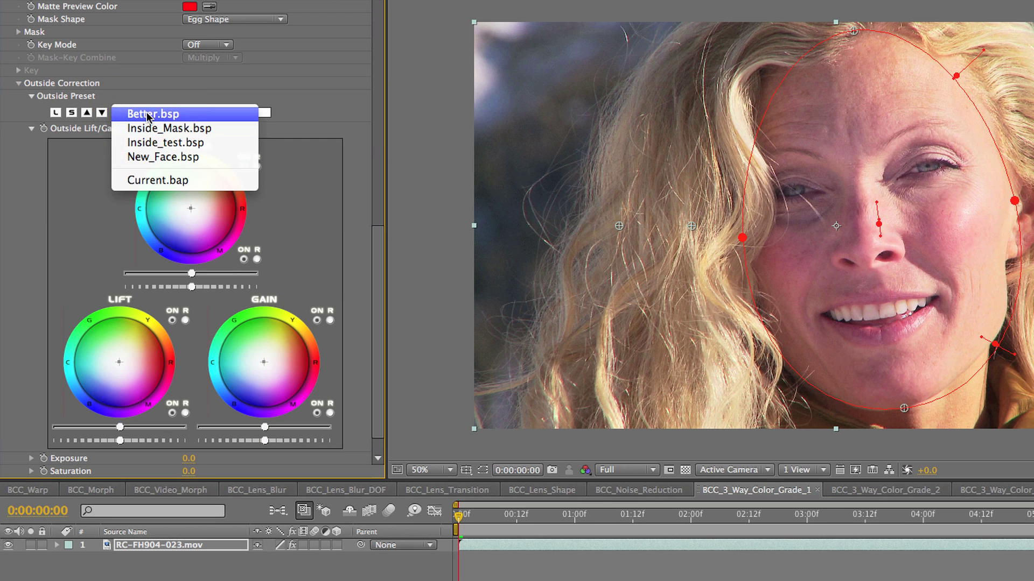
left_click(162, 163)
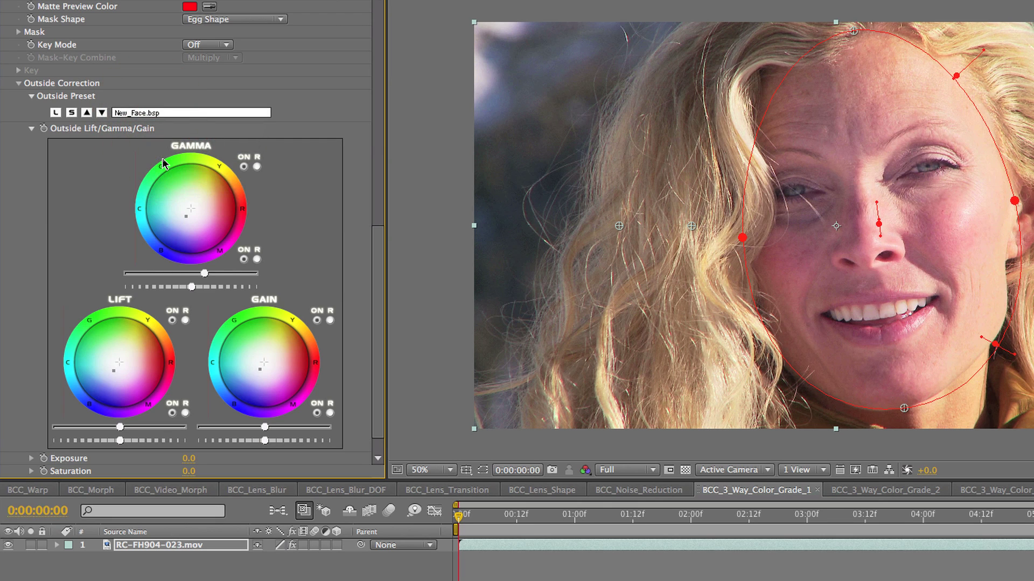
left_click(421, 212)
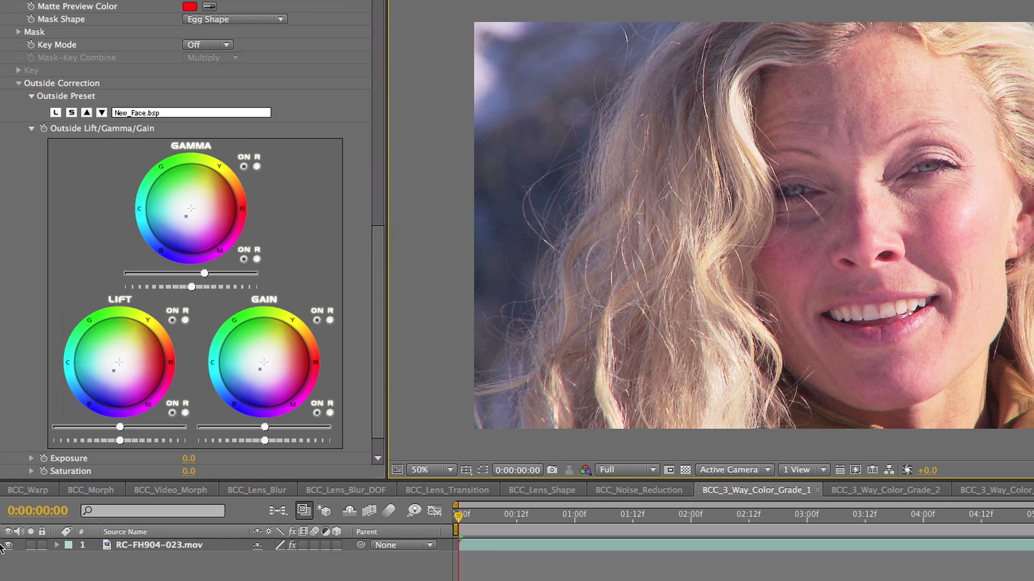
Lower the Outside Correction saturation to -59 and deselect the layer to view the image without overlays.
scroll(19, 377, "down", 2)
left_click_drag(183, 445, 178, 445)
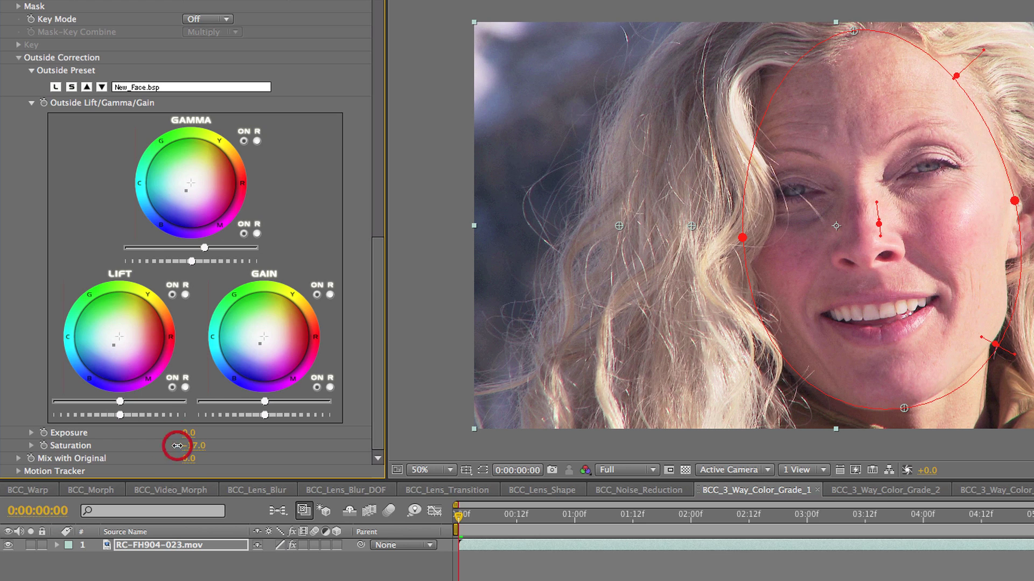
left_click(191, 447)
left_click_drag(181, 448, 185, 445)
left_click(430, 356)
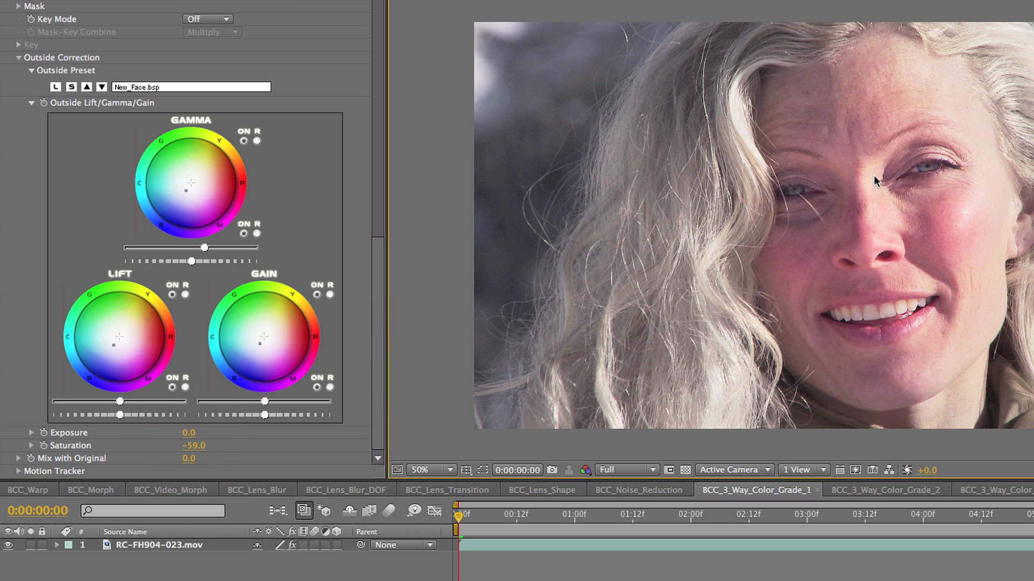
key("grave")
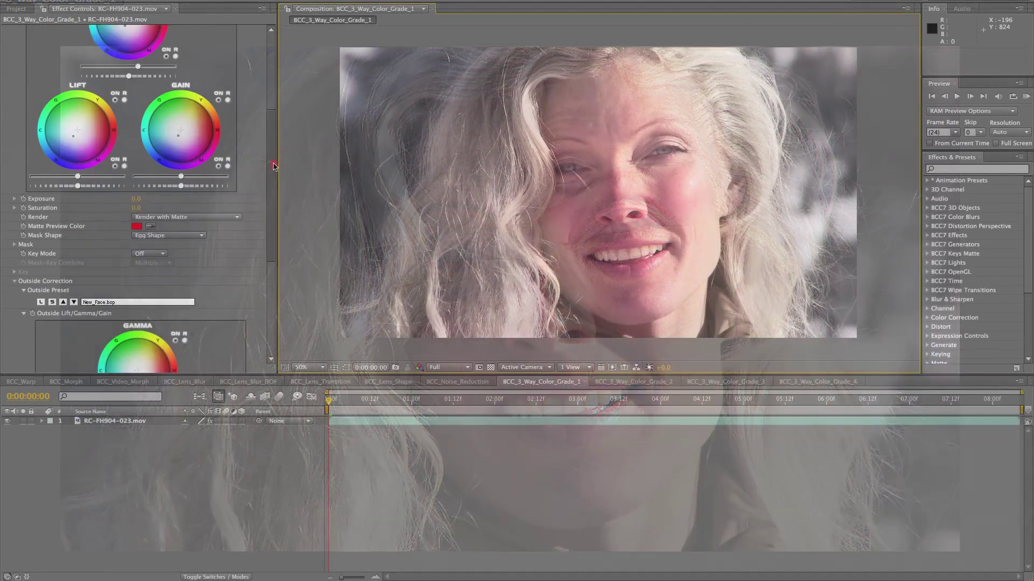
Set the Key Mode to On for the face clip's color grade.
left_click(270, 162)
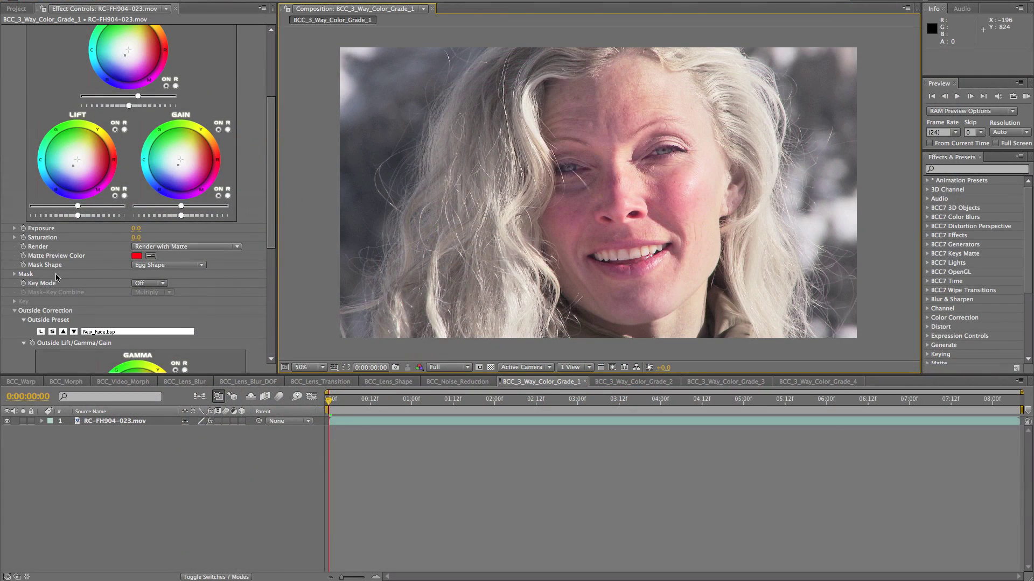
left_click(135, 284)
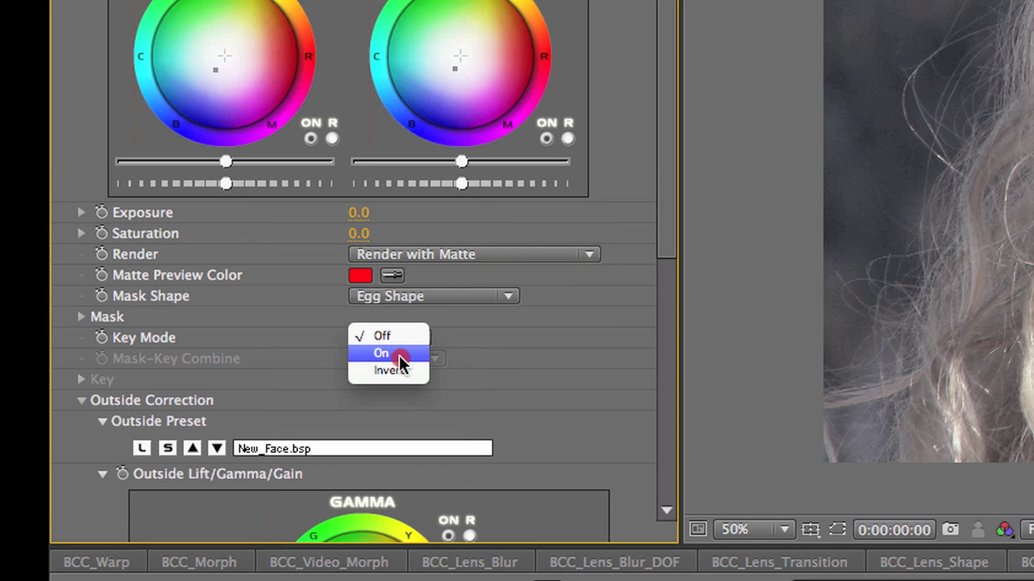
left_click(154, 290)
left_click(82, 380)
scroll(89, 392, "down", 2)
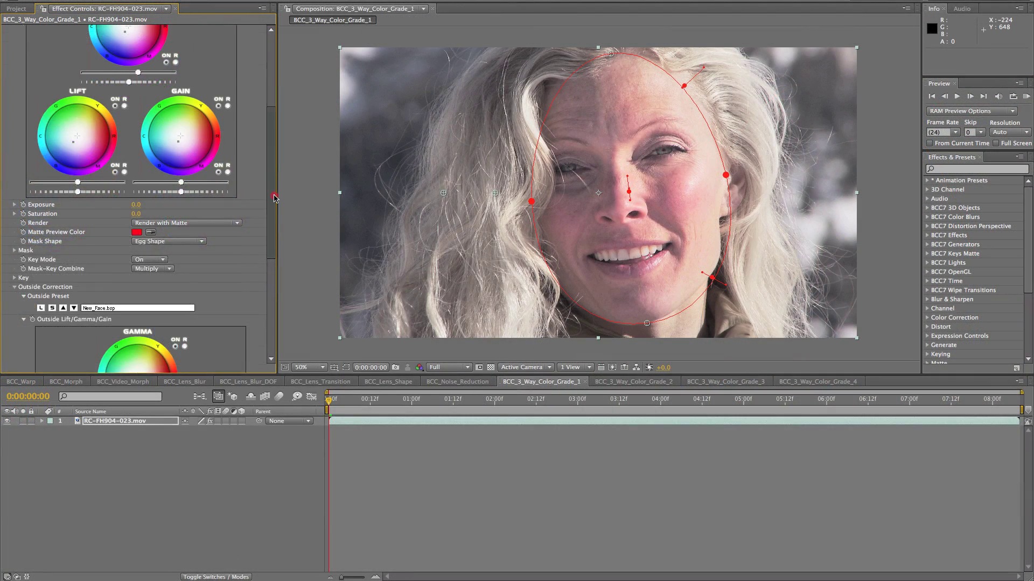
scroll(274, 198, "up", 5)
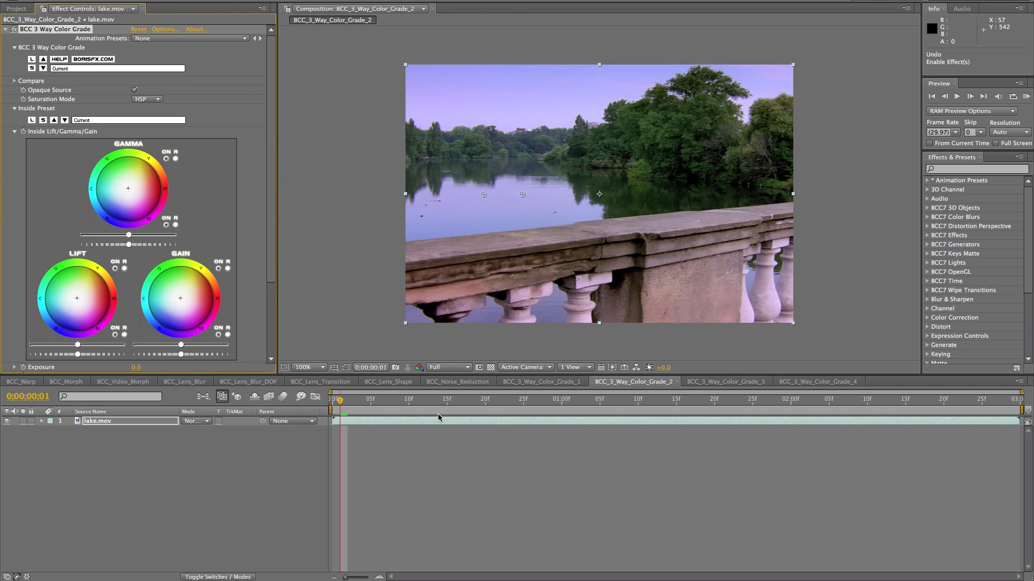
Scrub the lake clip and lower the inside Gamma level strongly to darken the midtones.
left_click(399, 404)
left_click_drag(399, 404, 347, 422)
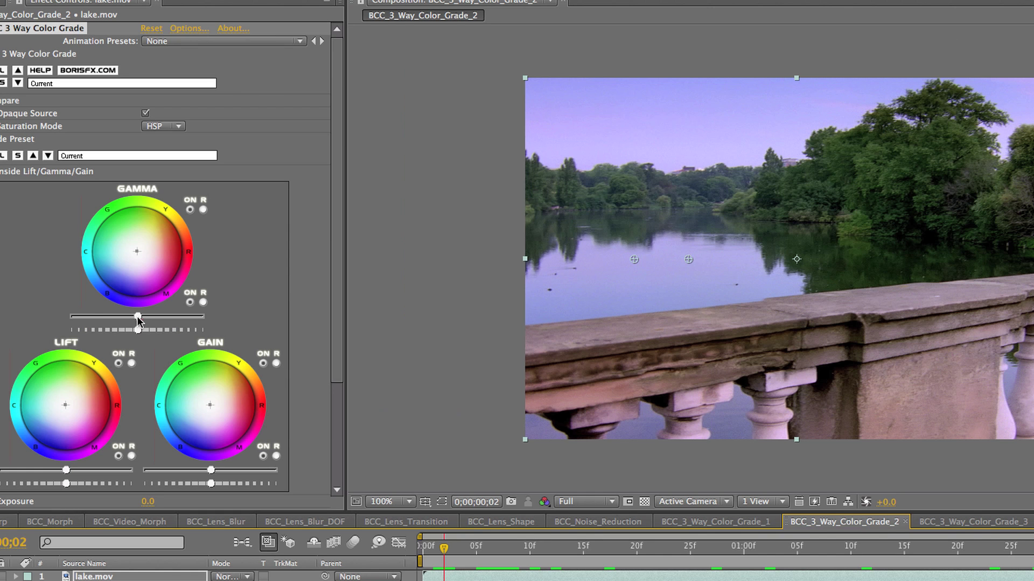
left_click_drag(128, 235, 98, 236)
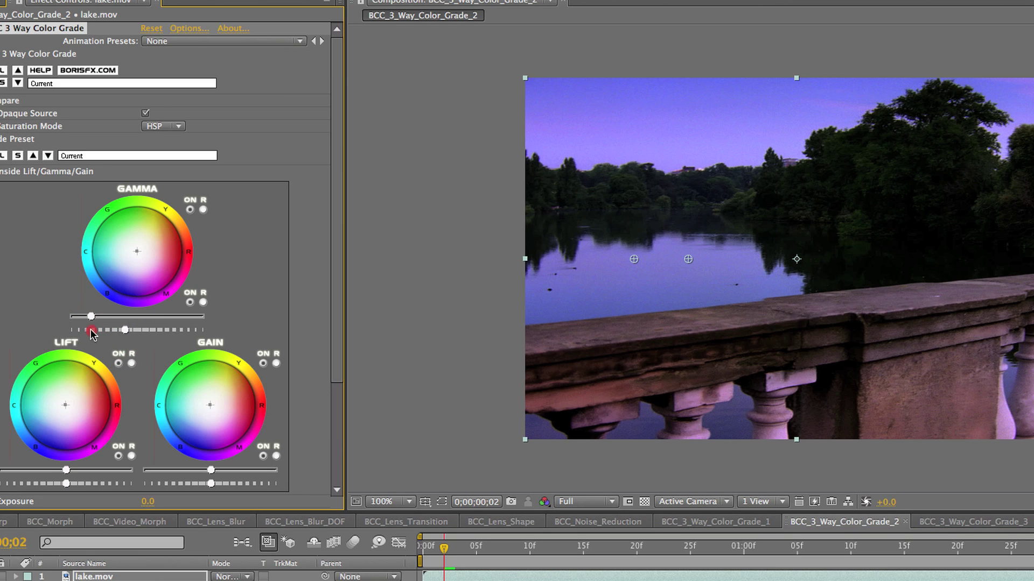
left_click_drag(91, 330, 61, 334)
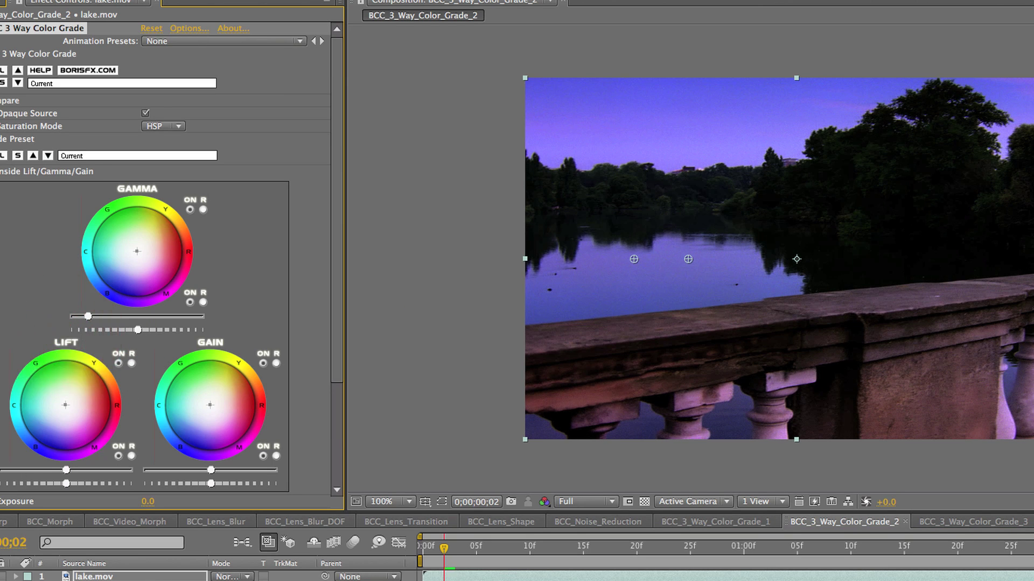
Lower the inside Gain level to dim the lake clip's highlights and scrub the clip to review it.
scroll(152, 313, "down", 2)
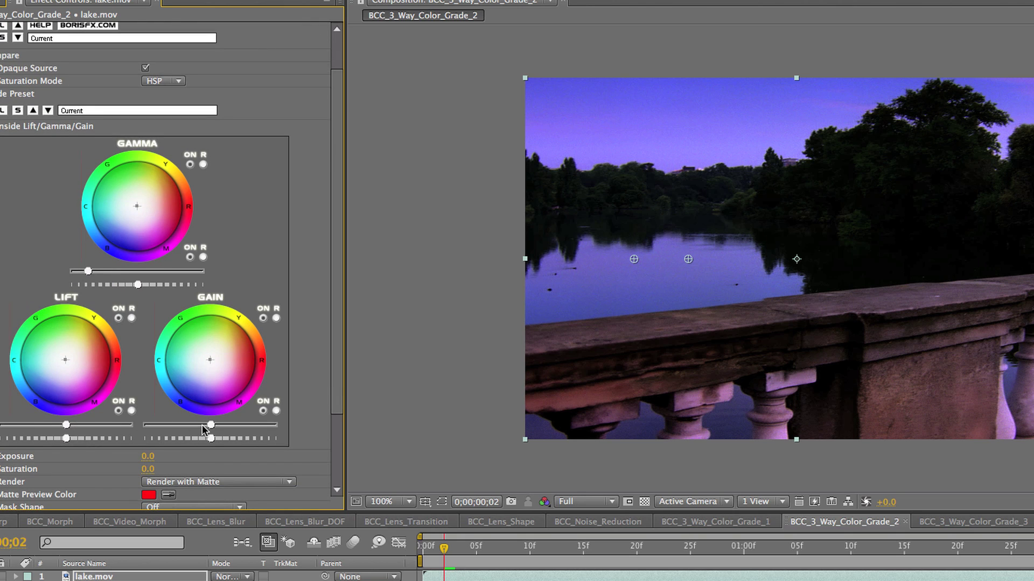
left_click_drag(211, 437, 173, 434)
key("space")
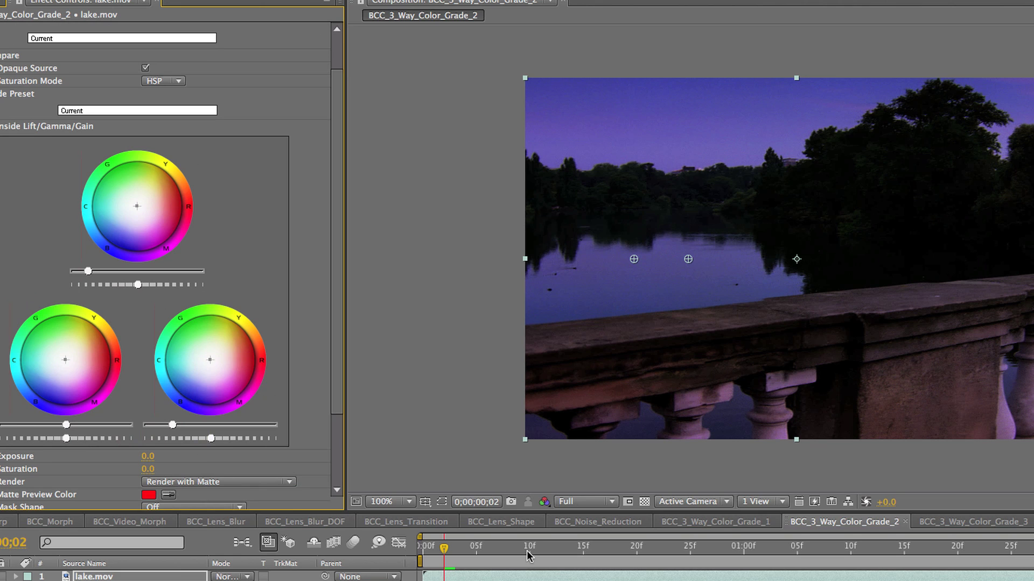
key("space")
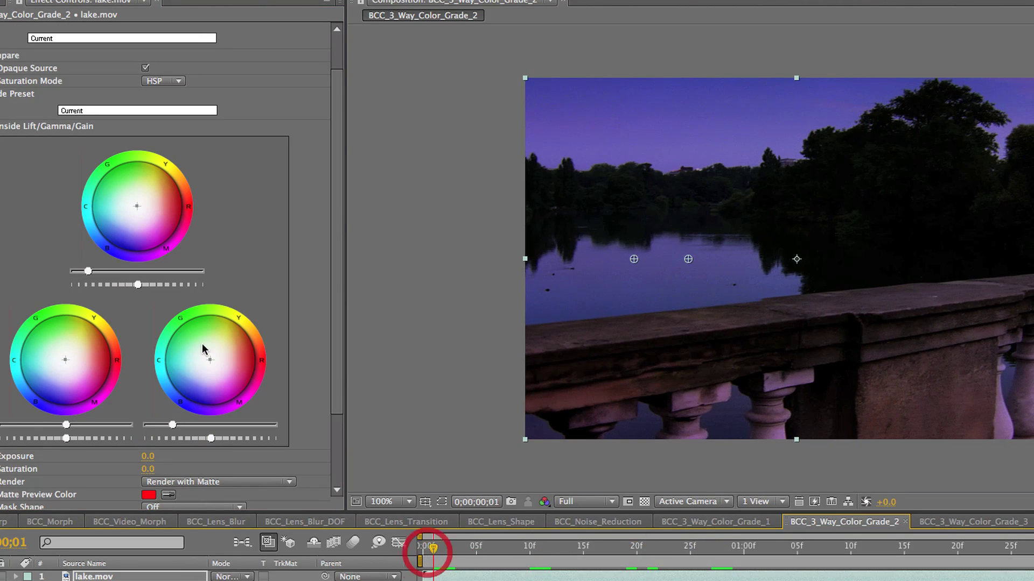
Shift the inside Gamma color balance toward red to warm the lake clip's midtones.
left_click(162, 205)
left_click(154, 216)
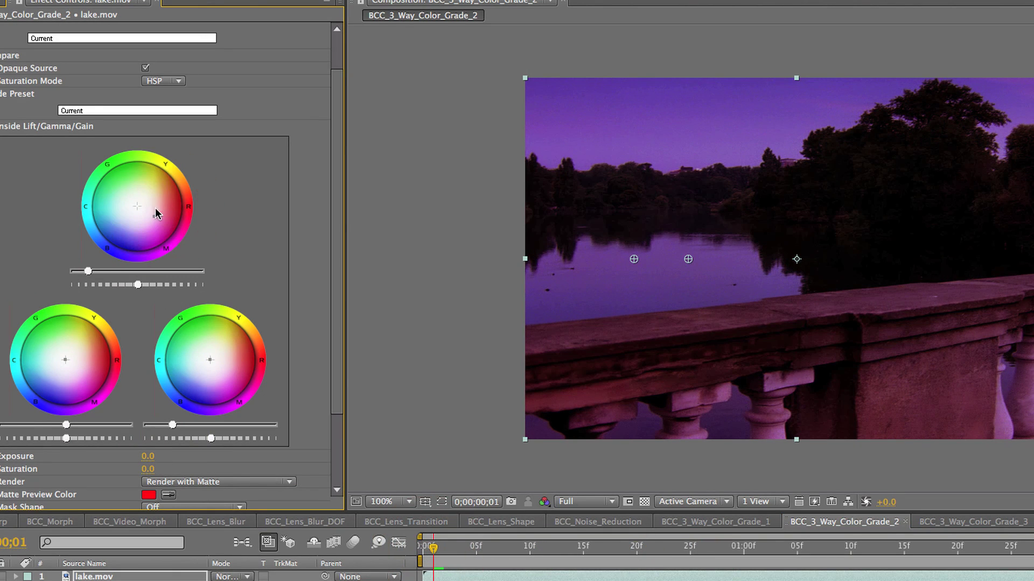
left_click(156, 209)
left_click(171, 215)
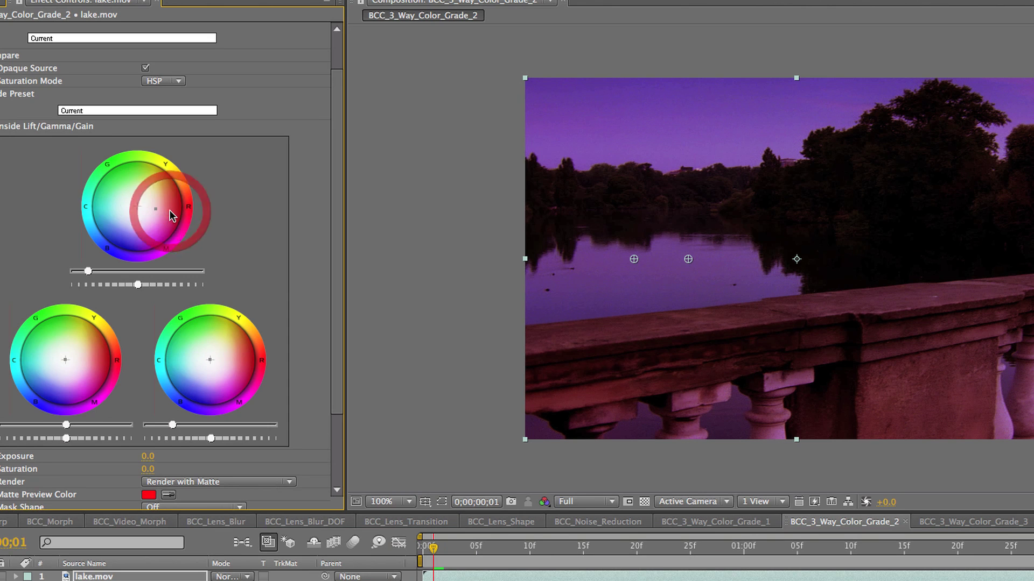
Shift the inside Gain color balance toward red-magenta and raise the Gain level slightly on the lake clip.
left_click(237, 370)
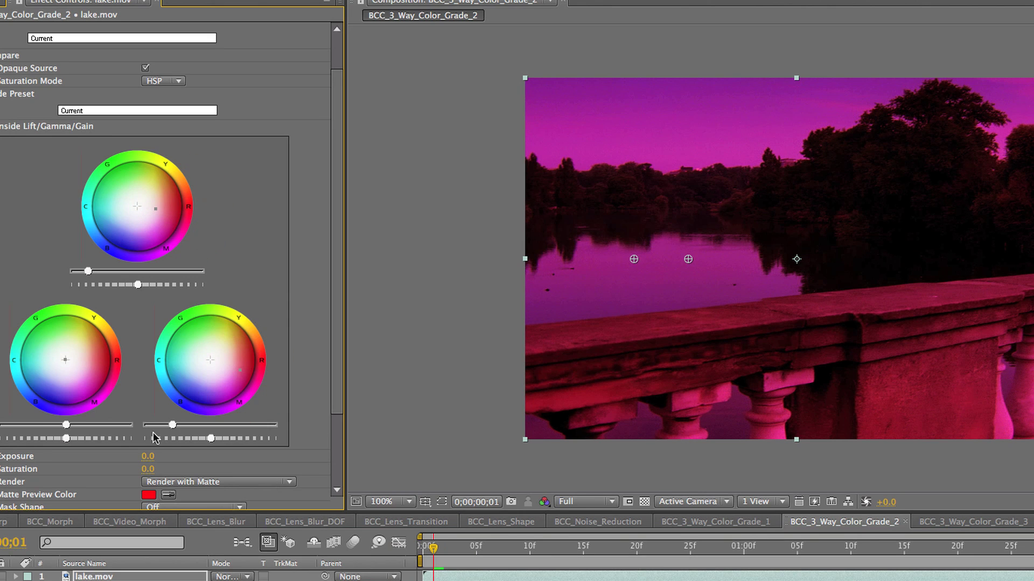
left_click(199, 425)
left_click(179, 426)
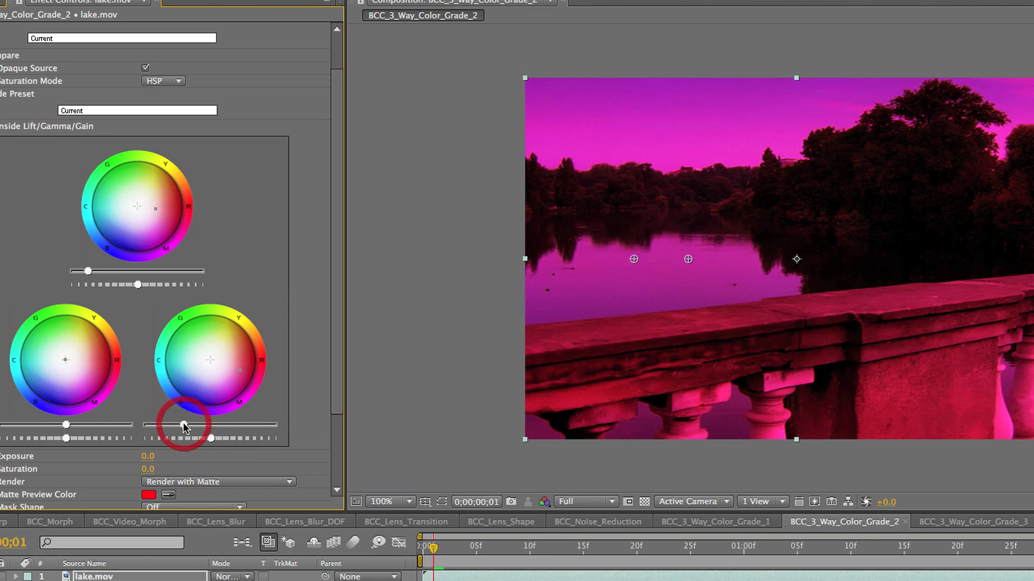
left_click(180, 426)
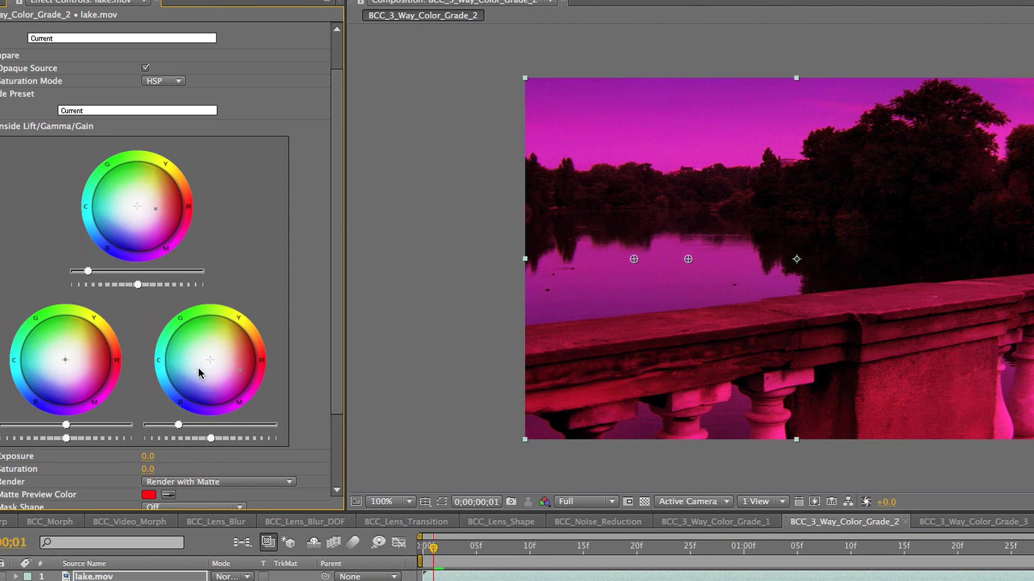
left_click(236, 372)
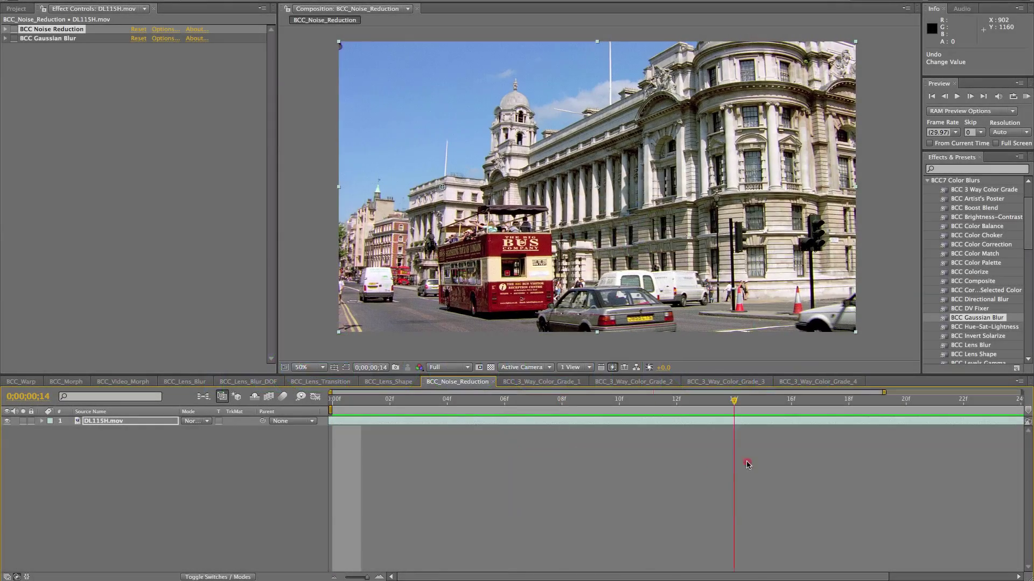
Scrub the street clip in BCC_Noise_Reduction and magnify the building's columns to 200% to inspect the noise.
left_click(773, 458)
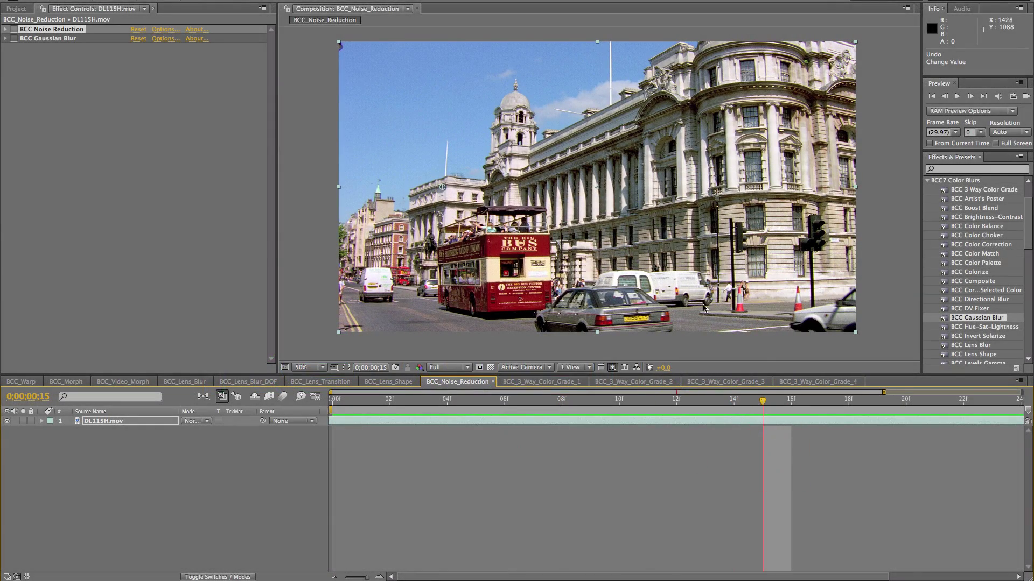
key("period")
key("period")
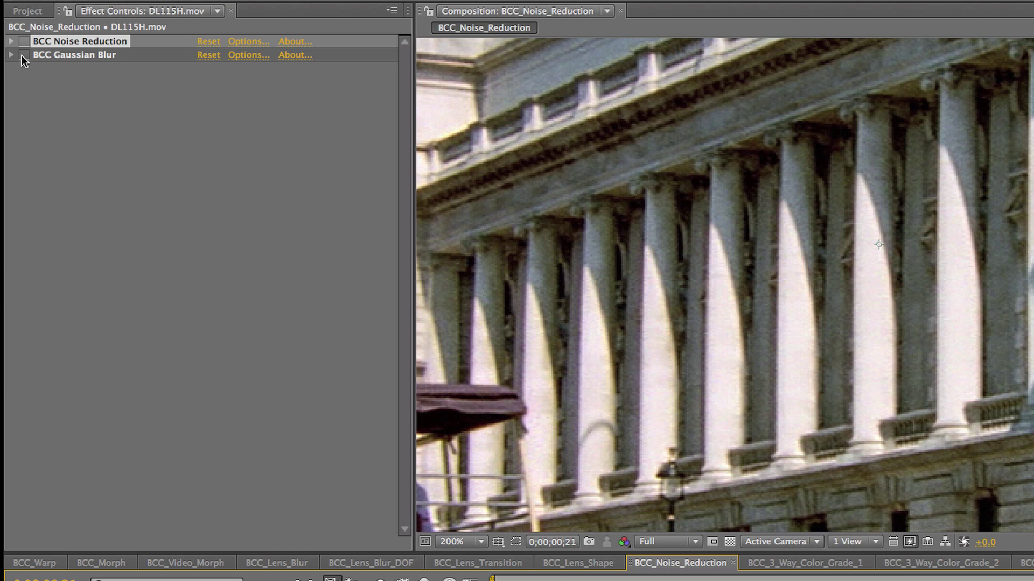
Enable BCC Gaussian Blur, inspect the softened facade at different magnifications and disable the blur again.
left_click(24, 55)
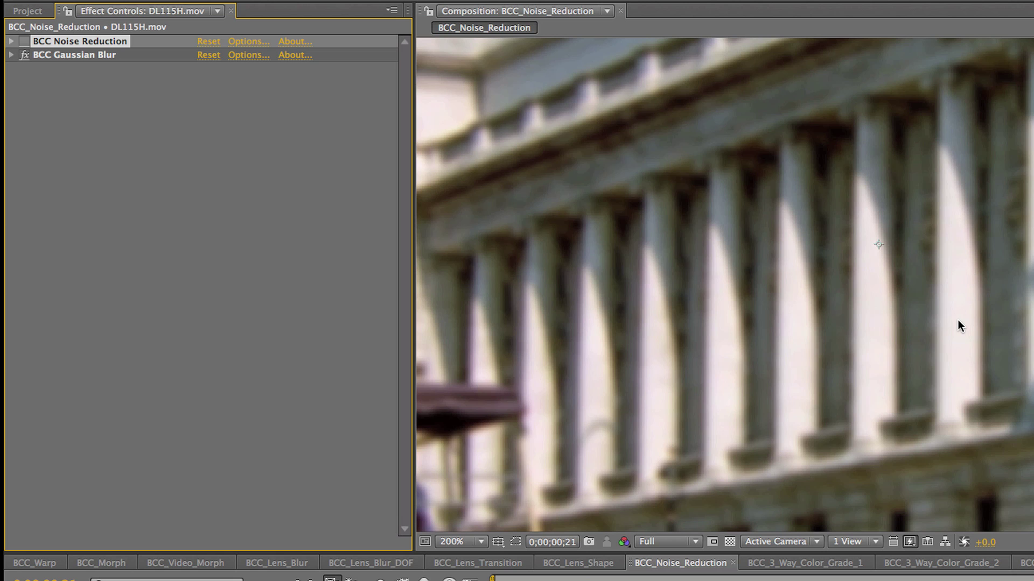
scroll(958, 320, "down", 4)
scroll(884, 275, "up", 2)
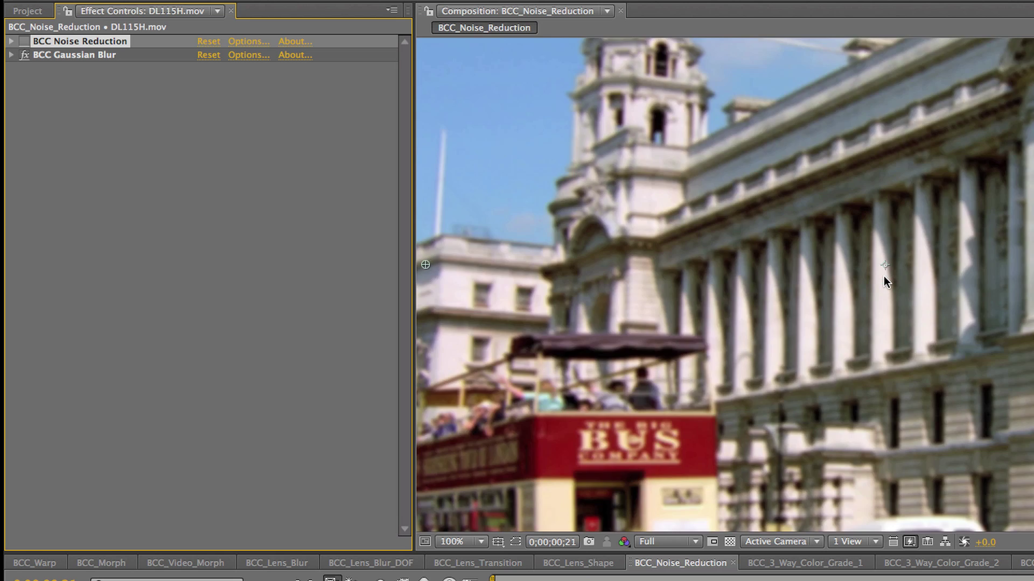
scroll(883, 276, "up", 2)
left_click(22, 56)
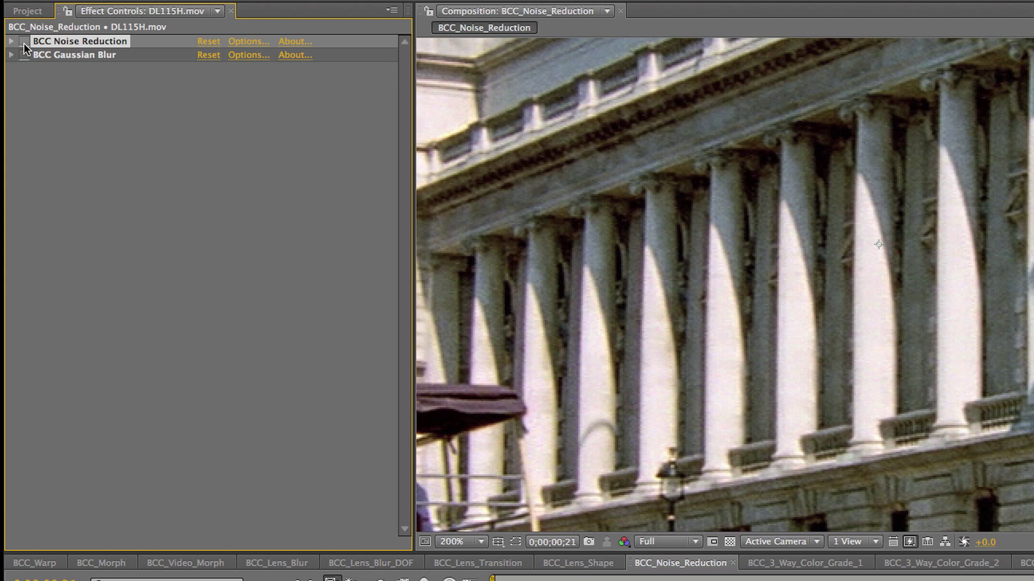
Enable BCC Noise Reduction on the street clip and set its Compare Mode to Wipe.
left_click(24, 41)
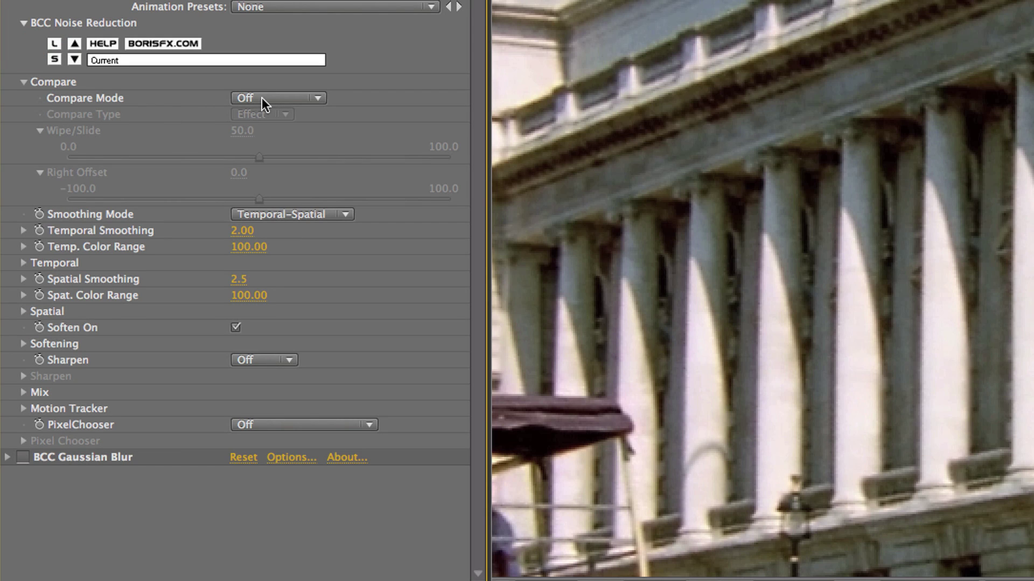
left_click(267, 98)
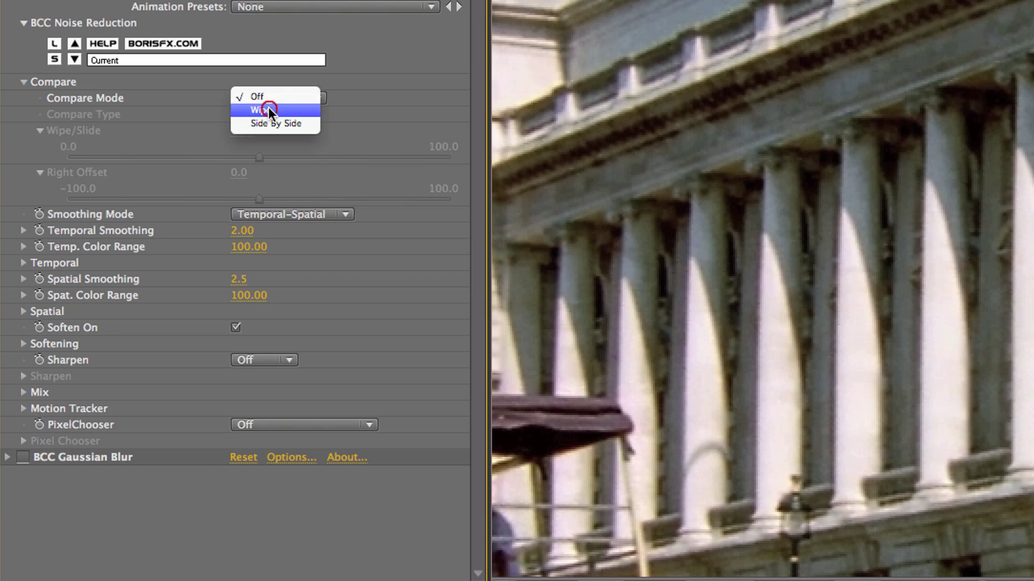
left_click(269, 108)
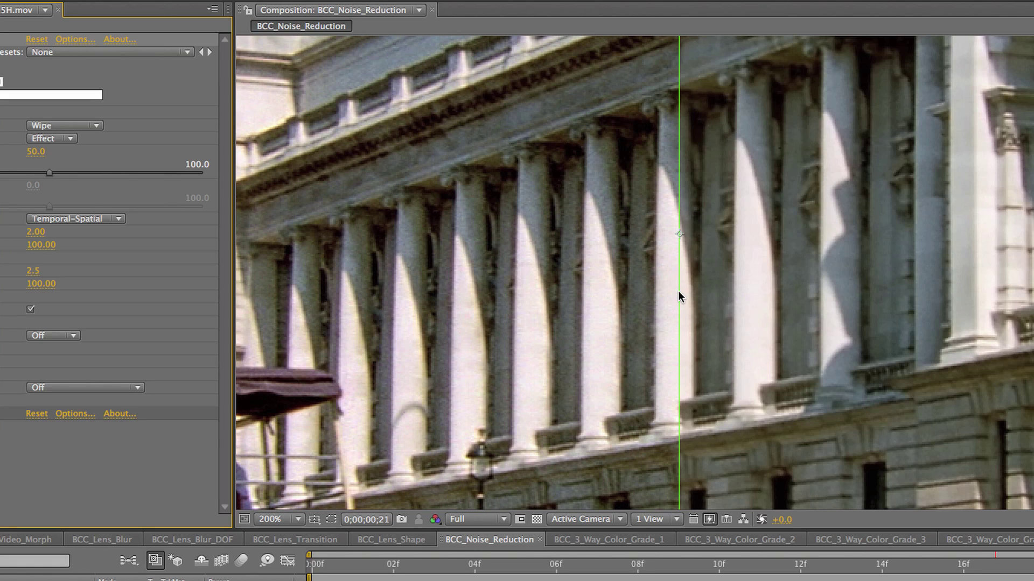
Sweep the wipe line across the building's columns to 46.3 and on to 55.9 to compare the noise.
left_click(652, 290)
left_click_drag(539, 295, 571, 378)
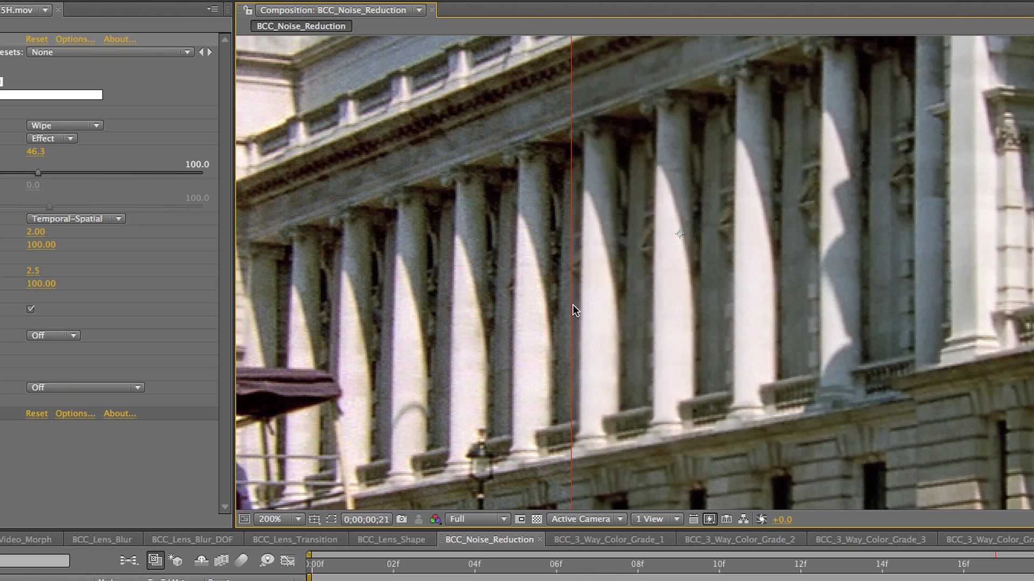
left_click_drag(573, 306, 851, 312)
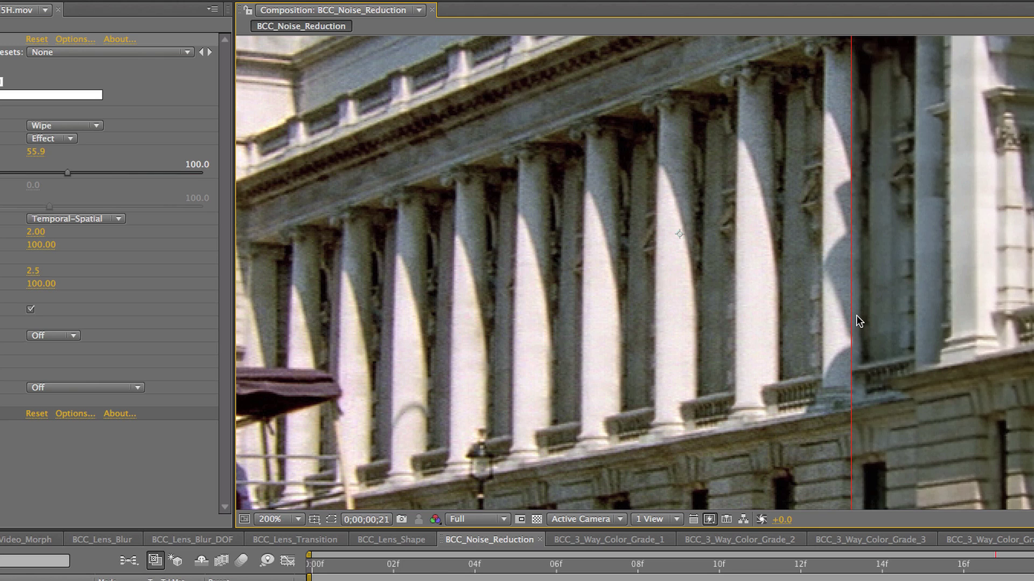
Show the whole street frame at 50% and set the Compare Mode to Side By Side.
key("comma")
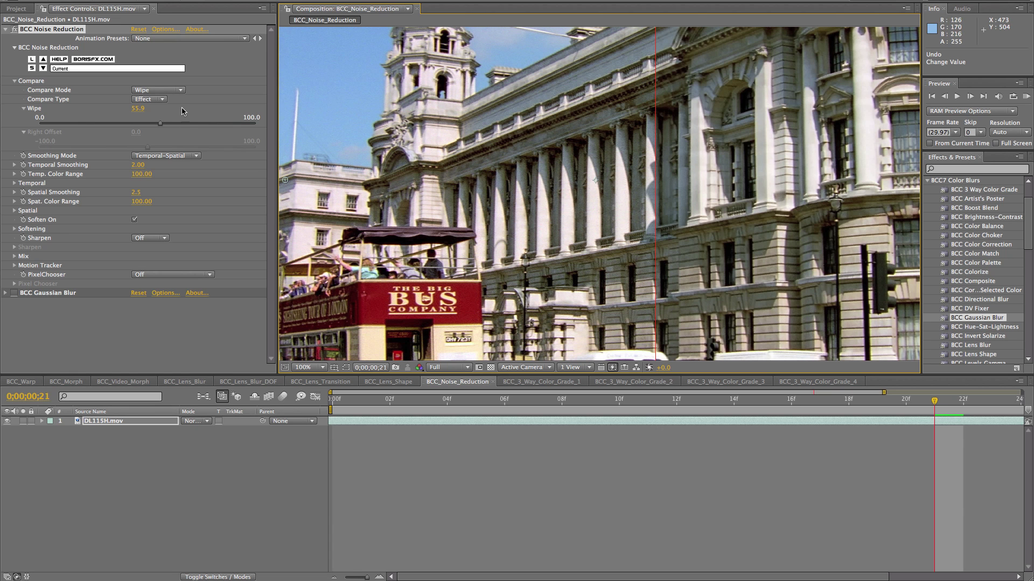
key("comma")
left_click(162, 90)
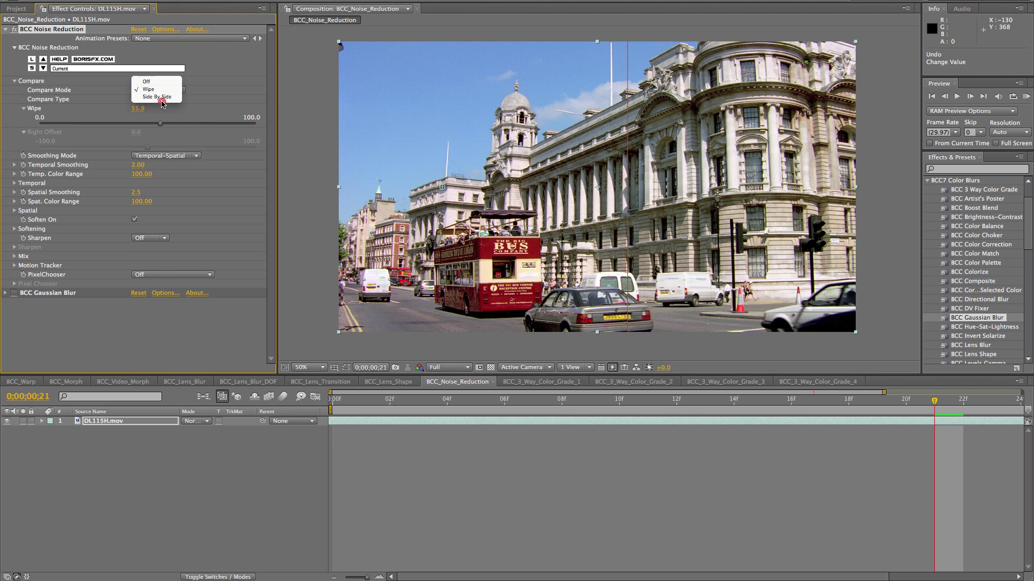
left_click(160, 96)
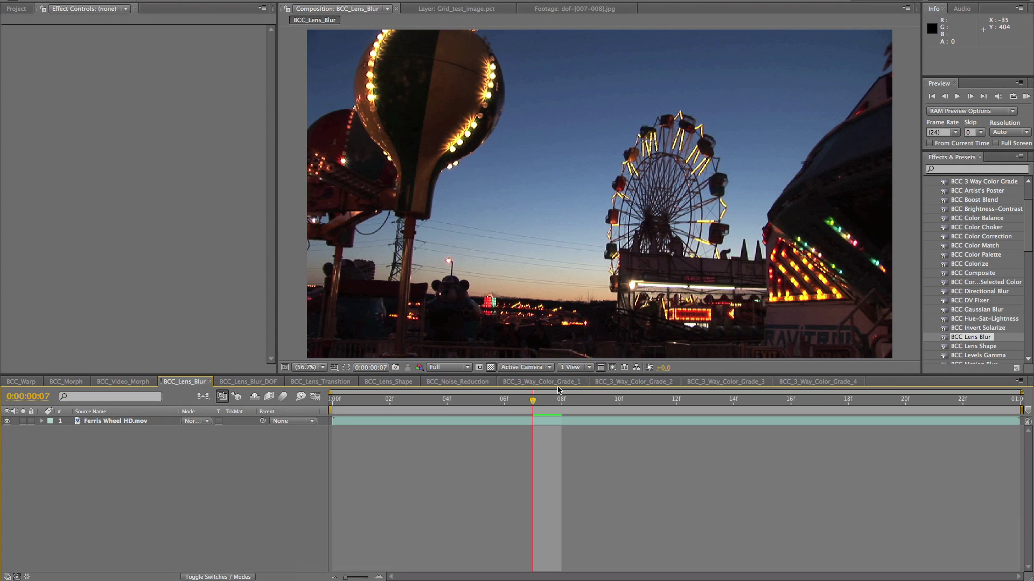
Scrub the face clip in BCC_3_Way_Color_Grade_1 to 0:00:01:20 and return to the BCC_Lens_Blur composition.
left_click(558, 385)
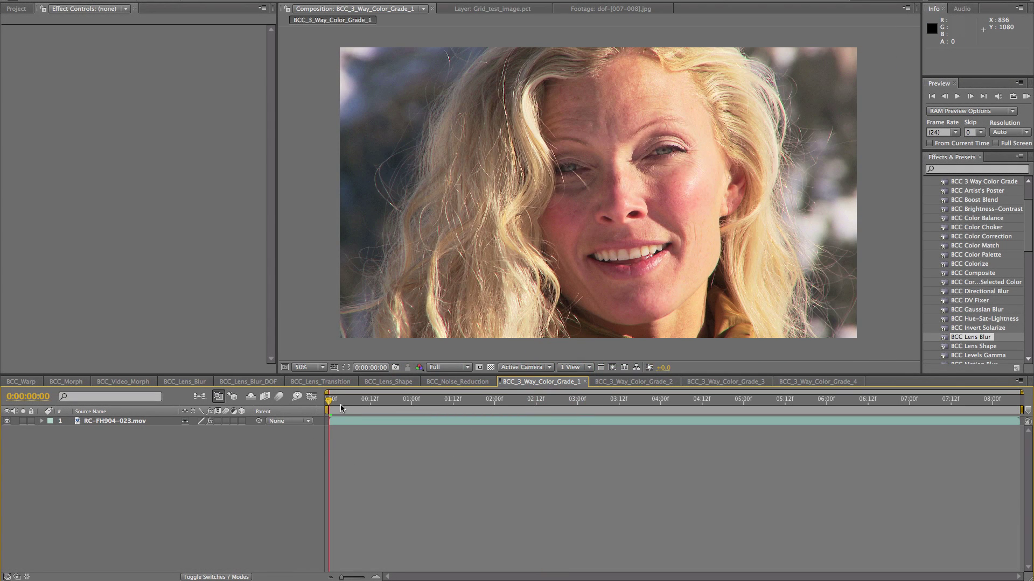
left_click_drag(340, 408, 562, 435)
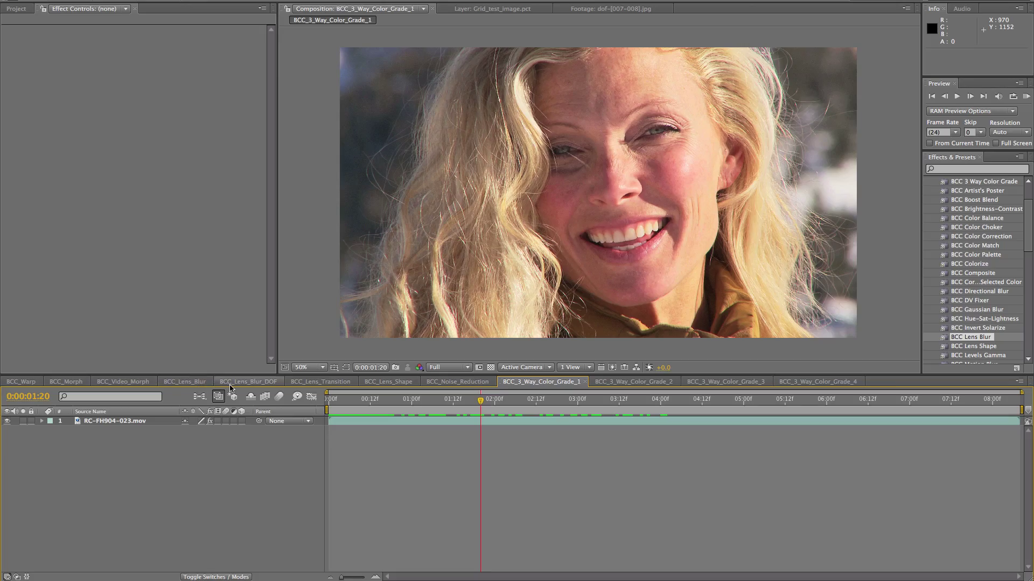
left_click(185, 382)
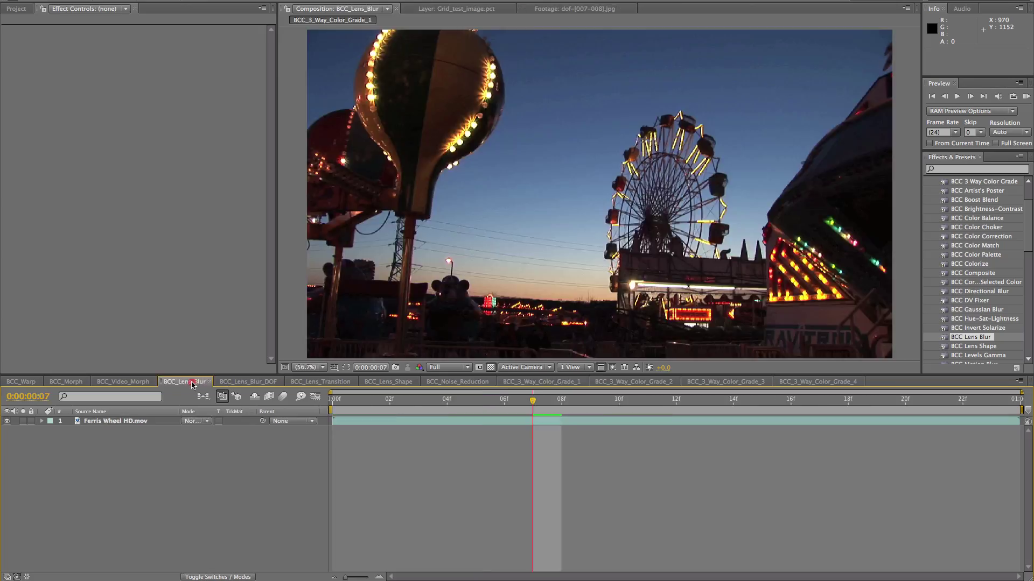
Enable BCC Lens Blur on the Ferris Wheel HD.mov layer and move the current time to 0:00:00:19.
key("space")
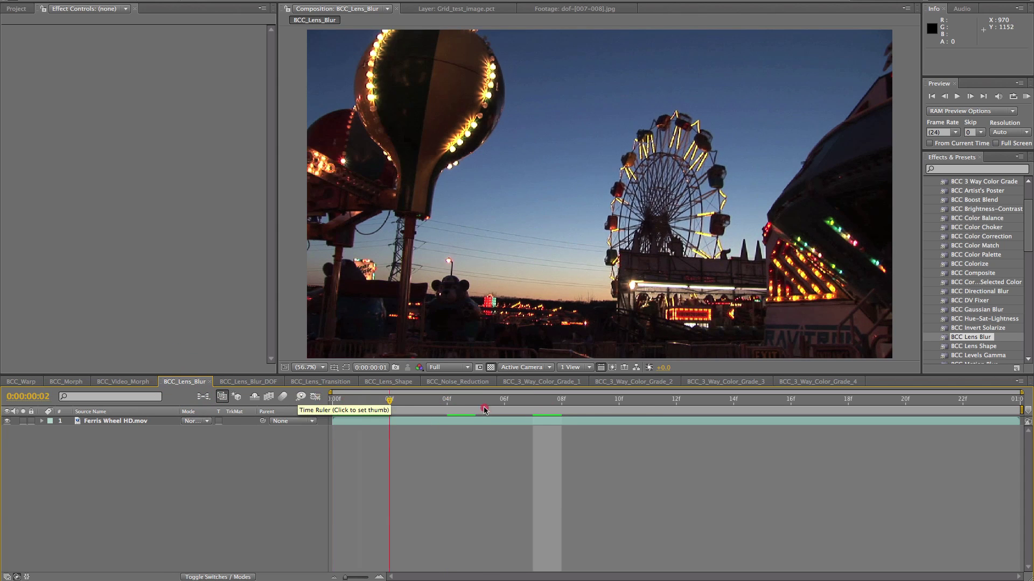
left_click(437, 435)
left_click(125, 421)
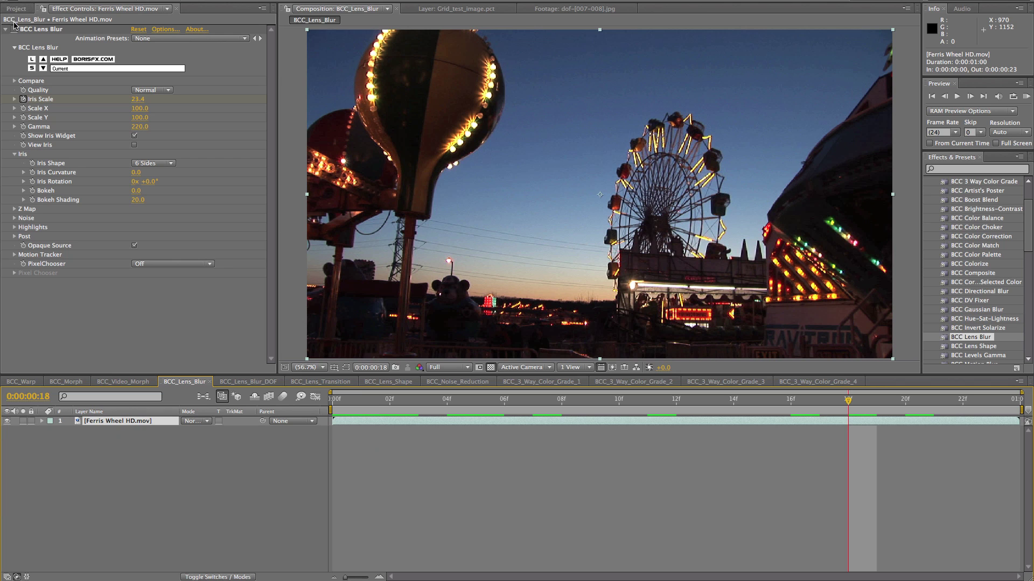
left_click(15, 30)
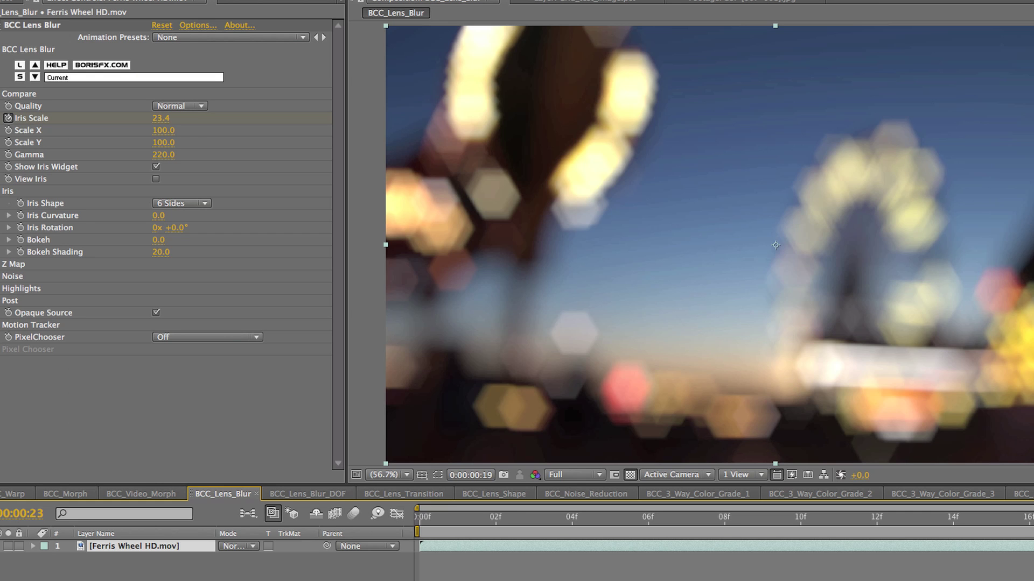
left_click(1014, 521)
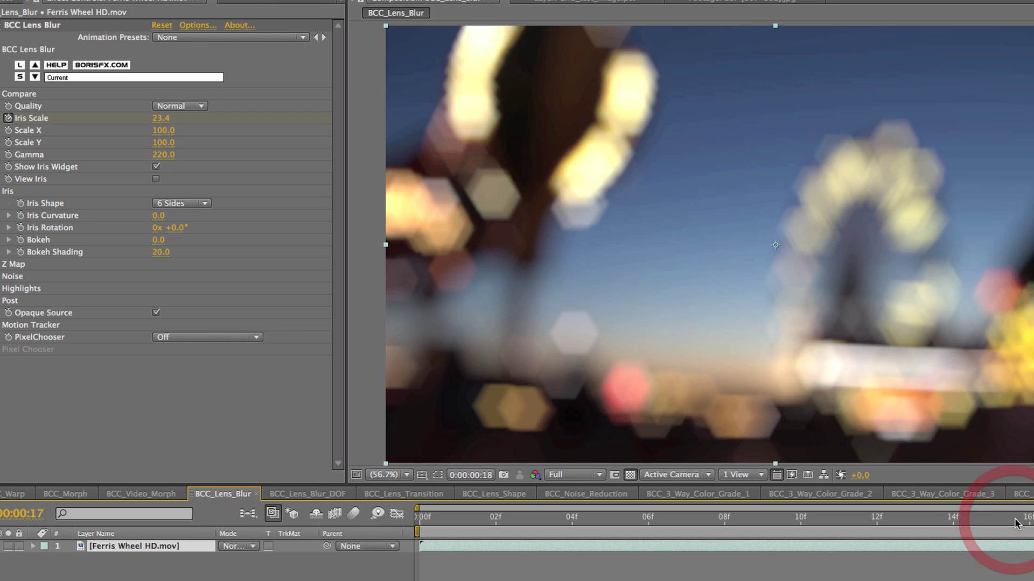
key("Page_Down")
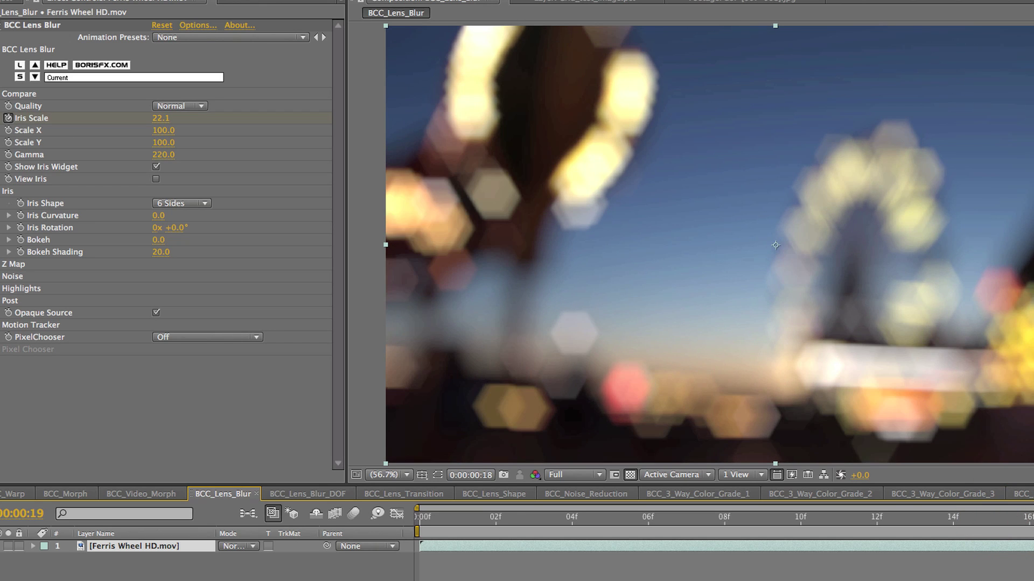
Turn on View Iris and shrink the iris with its on-screen widget to an Iris Scale of 22.1.
left_click(157, 179)
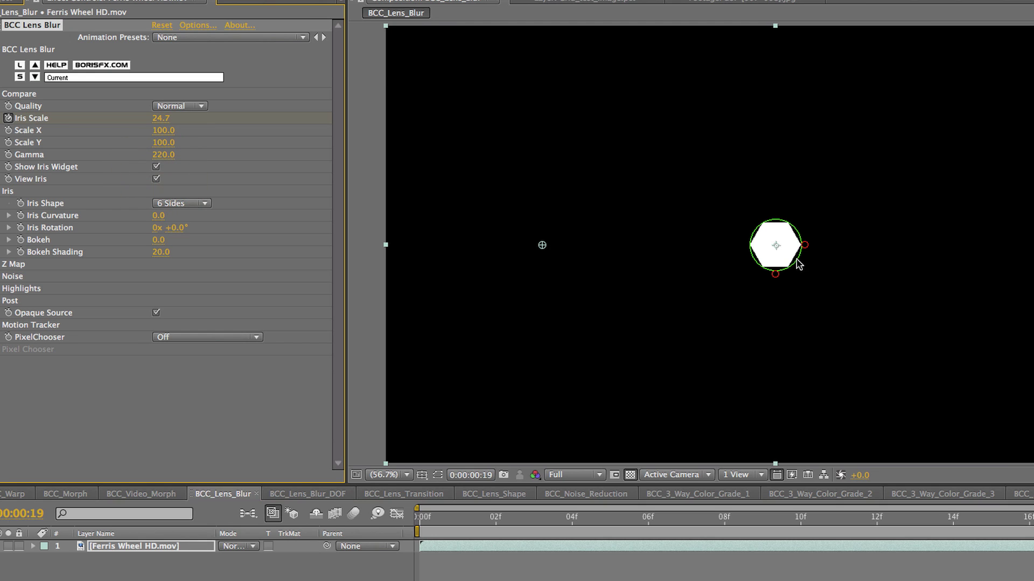
mouse_move(799, 264)
left_mouse_down()
mouse_move(828, 292)
mouse_move(789, 266)
left_mouse_up()
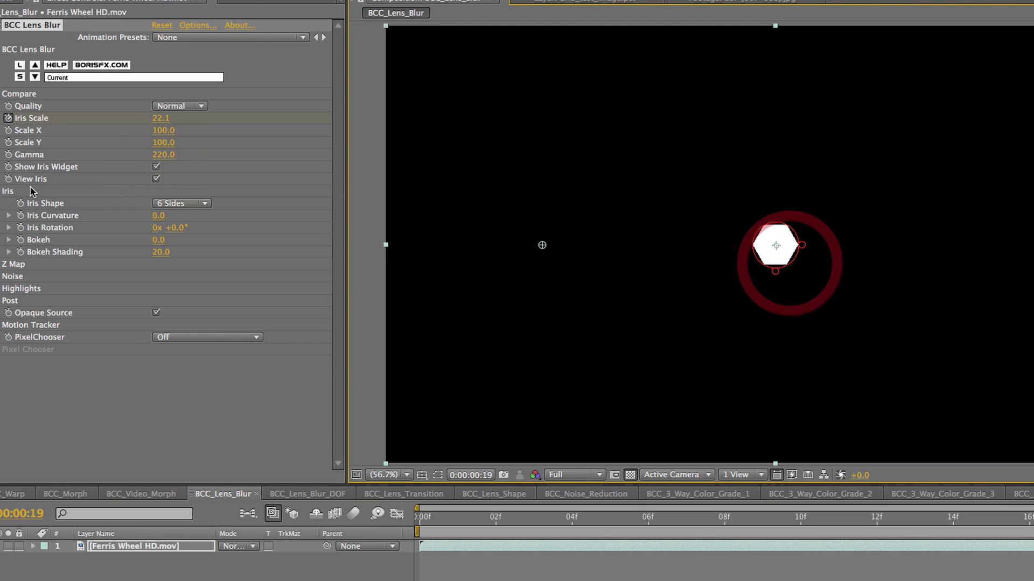
Try the 4 Sides and Circle options for the Iris Shape and return it to 6 Sides.
left_click(185, 203)
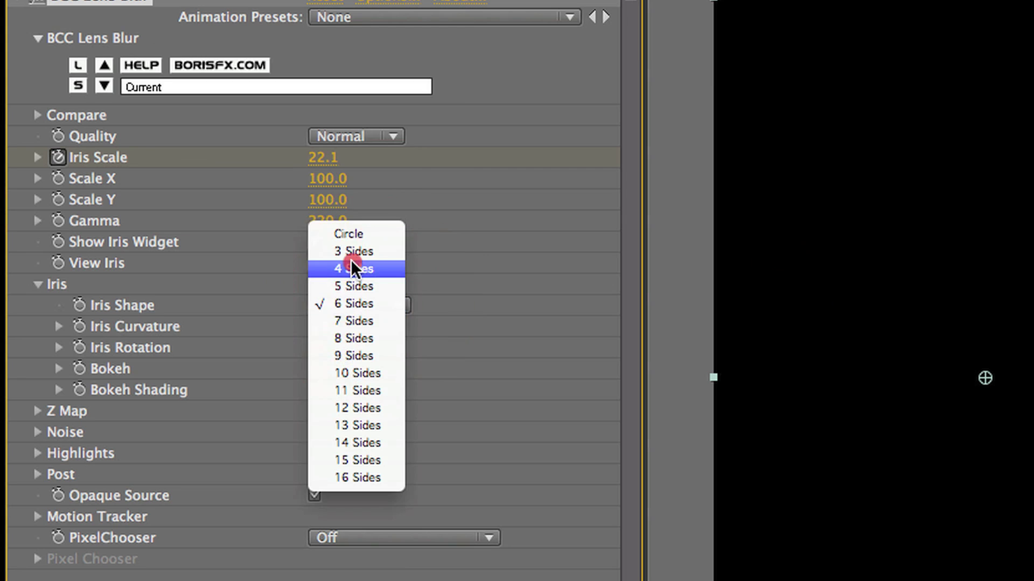
left_click(351, 267)
left_click(325, 300)
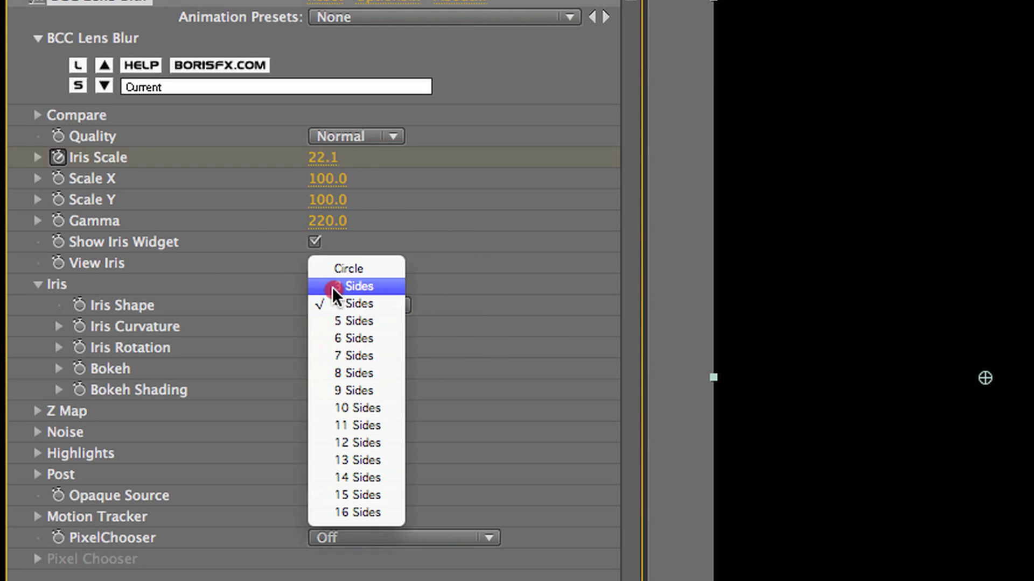
left_click(347, 269)
left_click(351, 306)
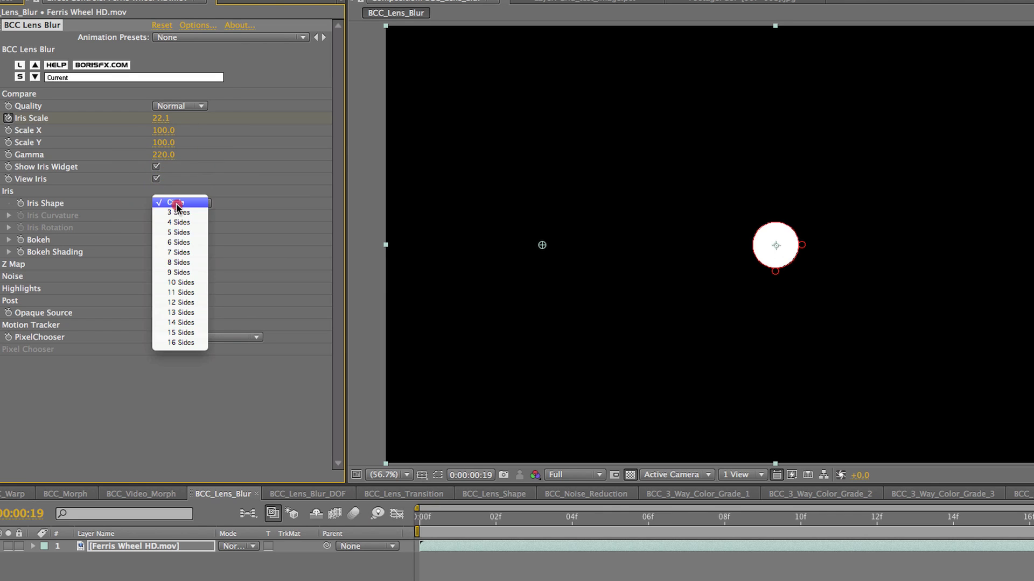
left_click(185, 242)
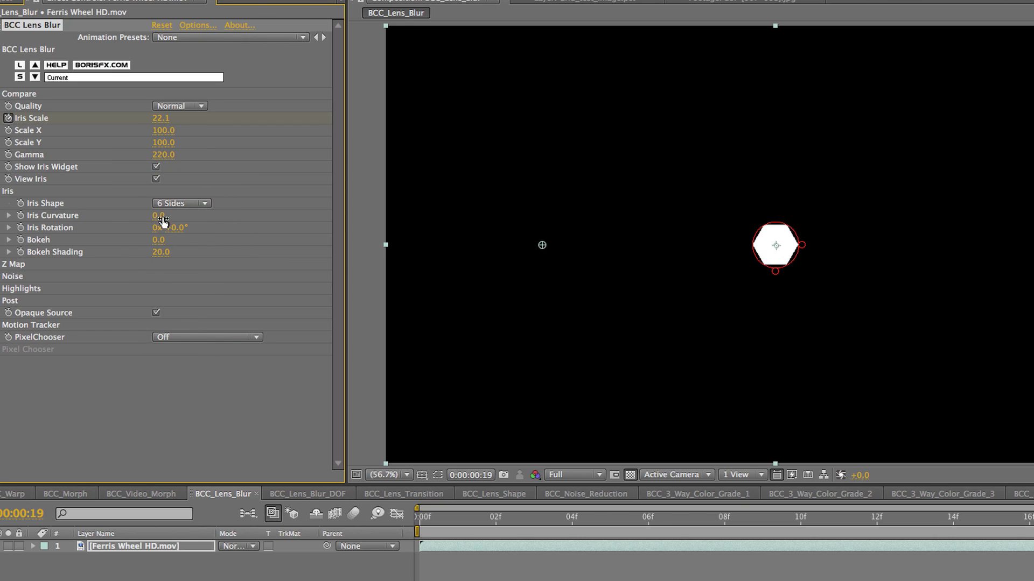
Set the Iris Curvature to 8.0, Bokeh to -4.0 and Noise Intensity to 18.0, and turn off View Iris.
left_click_drag(83, 226, 158, 240)
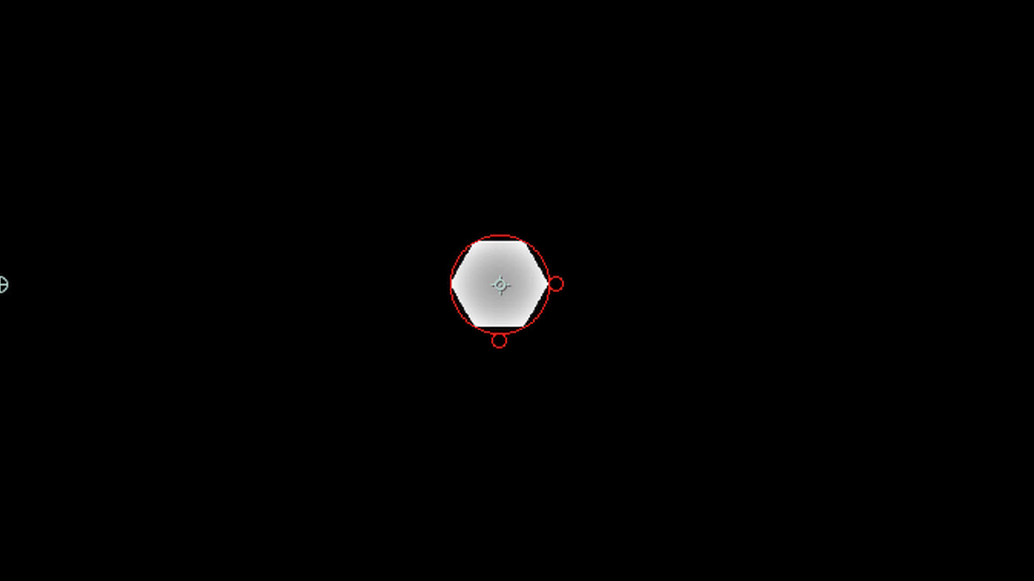
left_click_drag(157, 240, 156, 240)
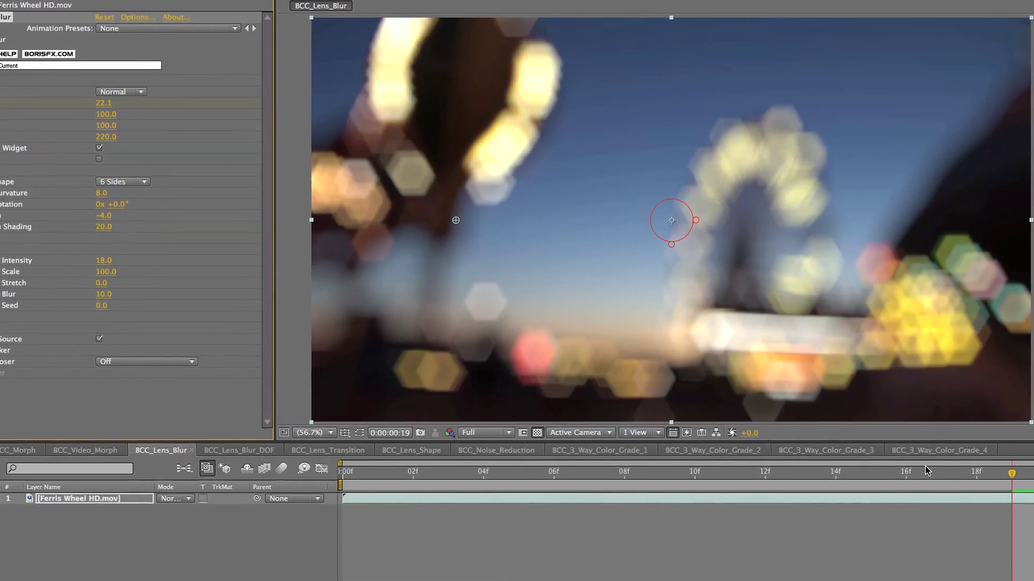
Scrub the blurred ferris wheel clip to 0:00:00:21 and back towards its start to review the blur.
left_click_drag(935, 479, 1031, 513)
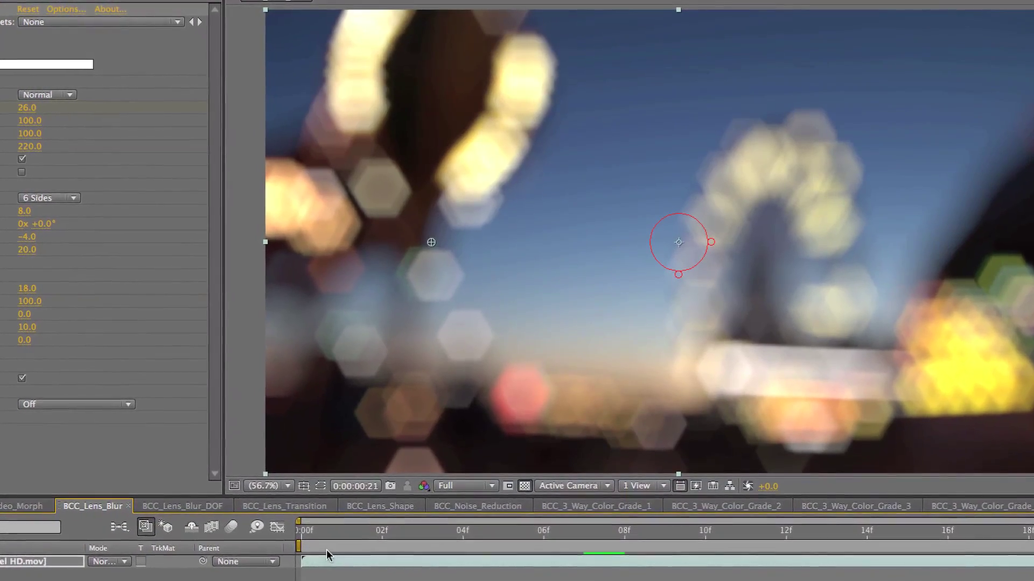
left_click(317, 517)
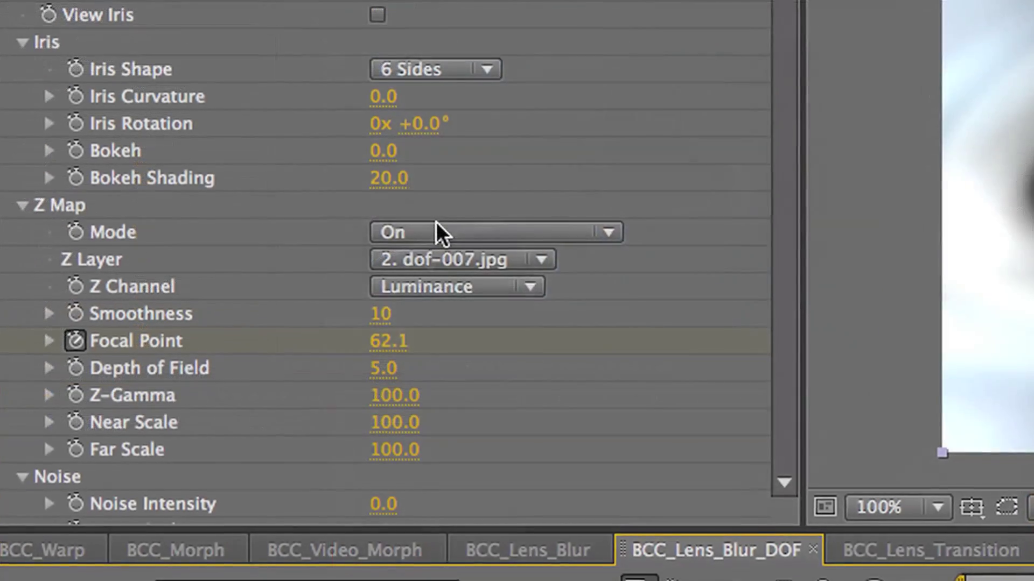
In the BCC_Lens_Blur_DOF composition, set the Z Map Mode to View Focus Map and try adjusting the Depth of Field.
left_click(153, 275)
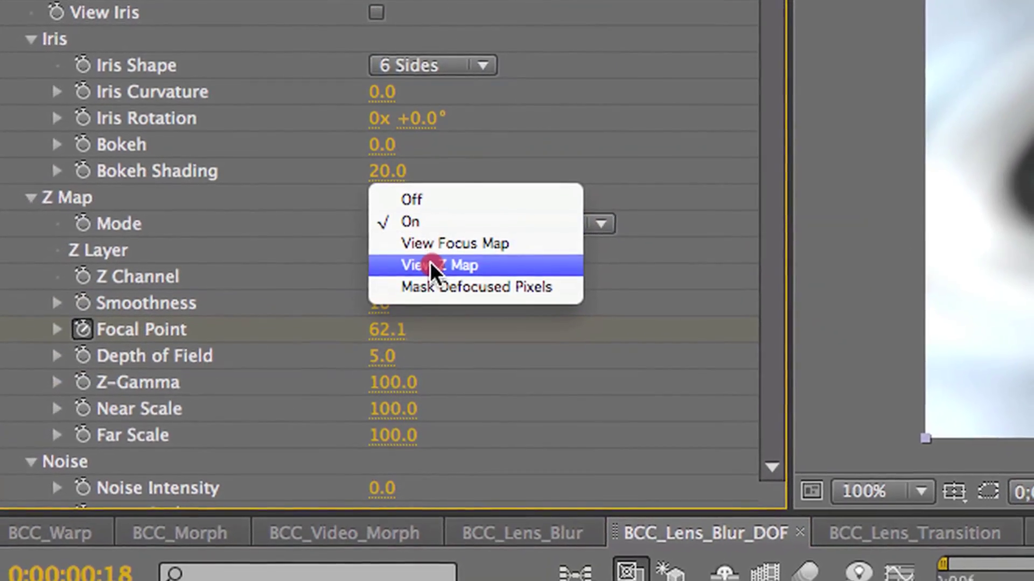
left_click(447, 248)
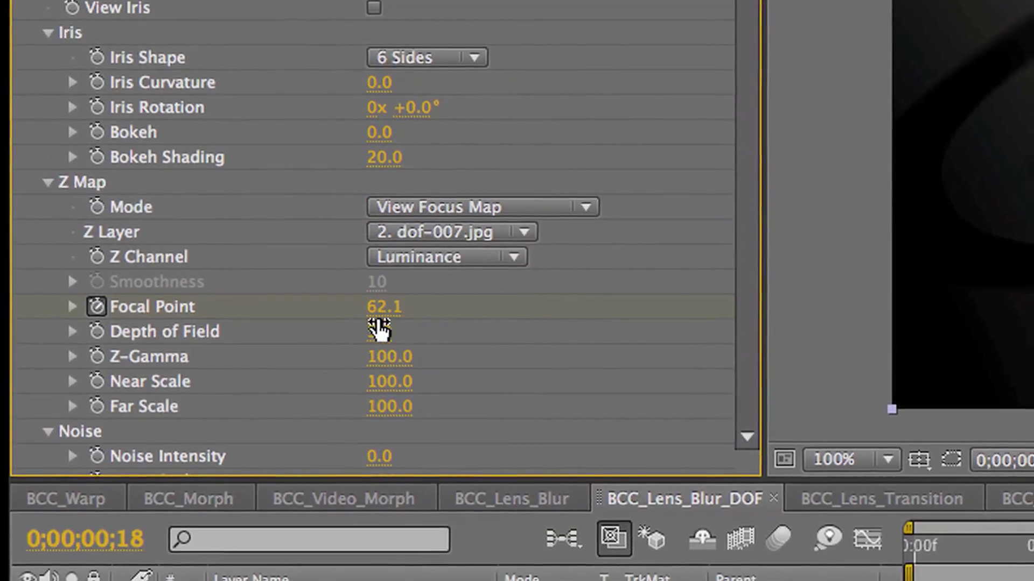
mouse_move(377, 339)
left_mouse_down()
mouse_move(329, 343)
mouse_move(455, 348)
mouse_move(456, 326)
mouse_move(373, 340)
left_mouse_up()
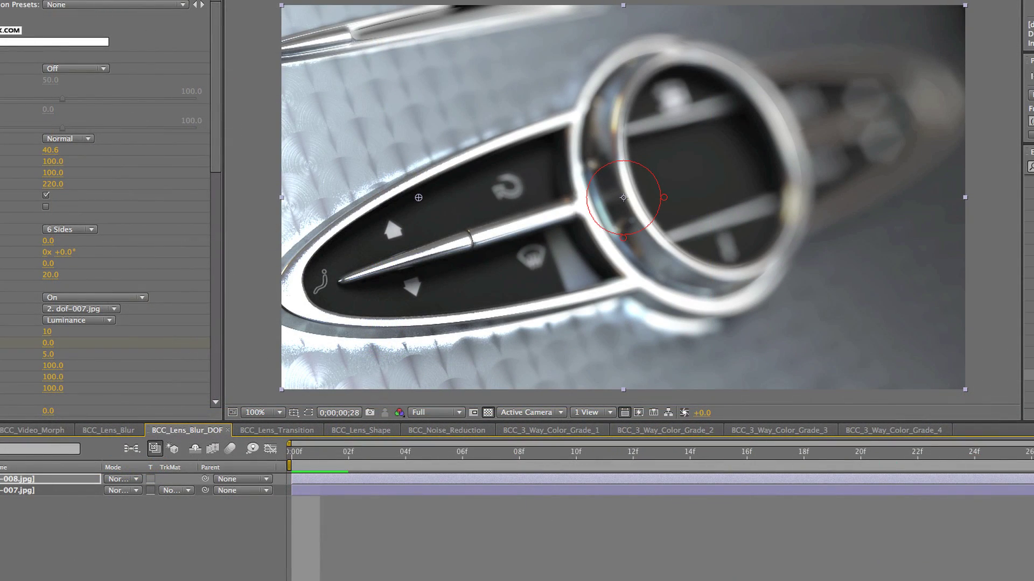
Scrub the dashboard image from the first frame to 0;00;00;20 to examine the focus shift from near to far.
left_click(293, 453)
key("KP_0")
left_click(662, 453)
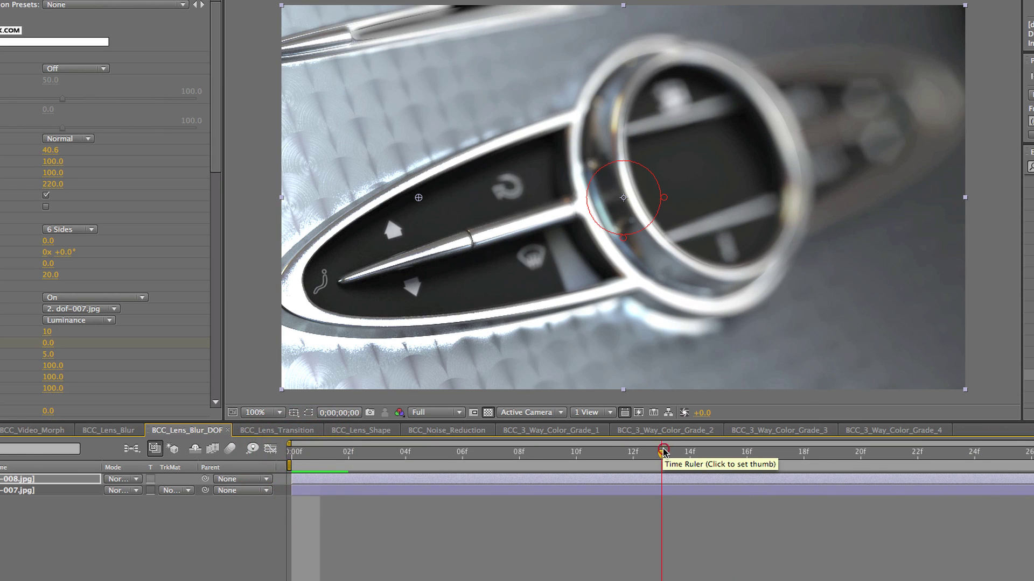
left_click_drag(718, 453, 752, 452)
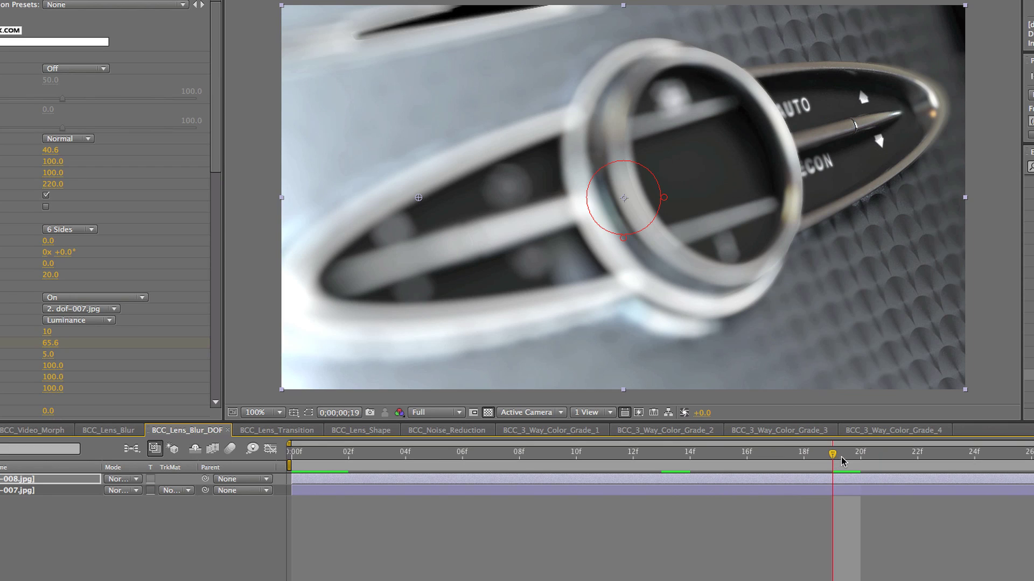
left_click(862, 454)
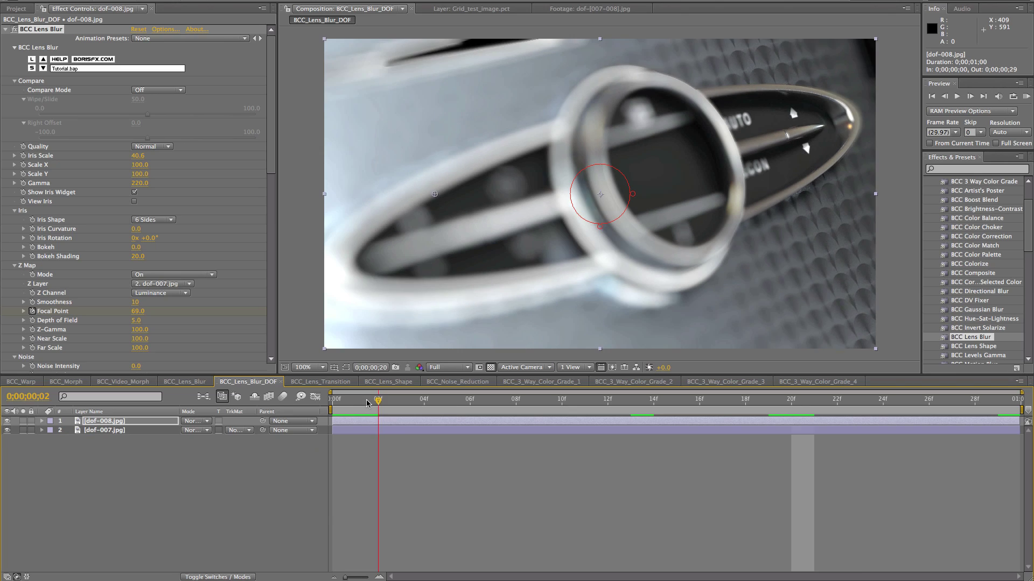
Return to the first frame, display the depth image with View Z Map and set the Z Map Mode back to On.
left_click_drag(334, 455, 297, 465)
left_click(177, 274)
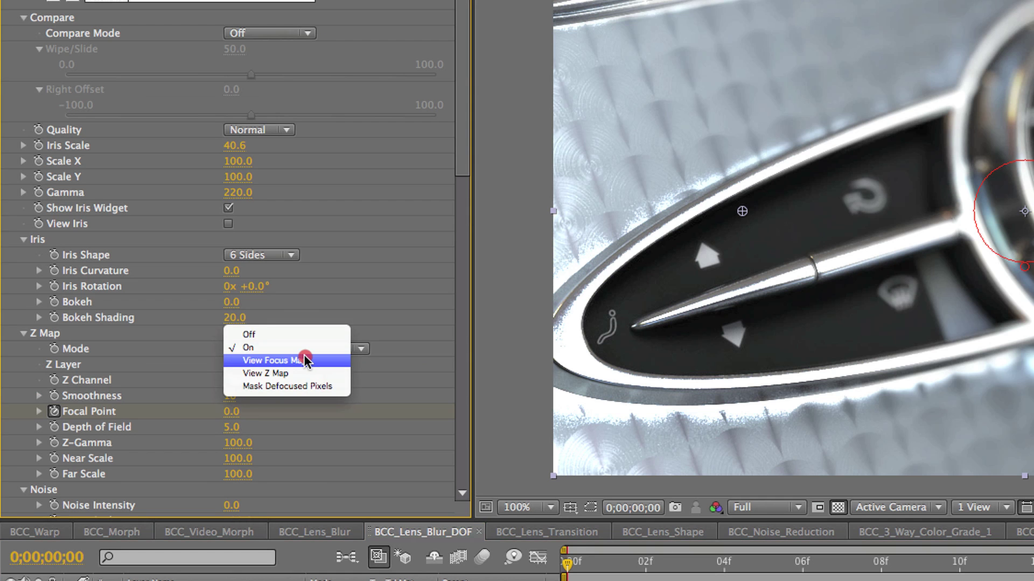
left_click(305, 360)
left_click(310, 348)
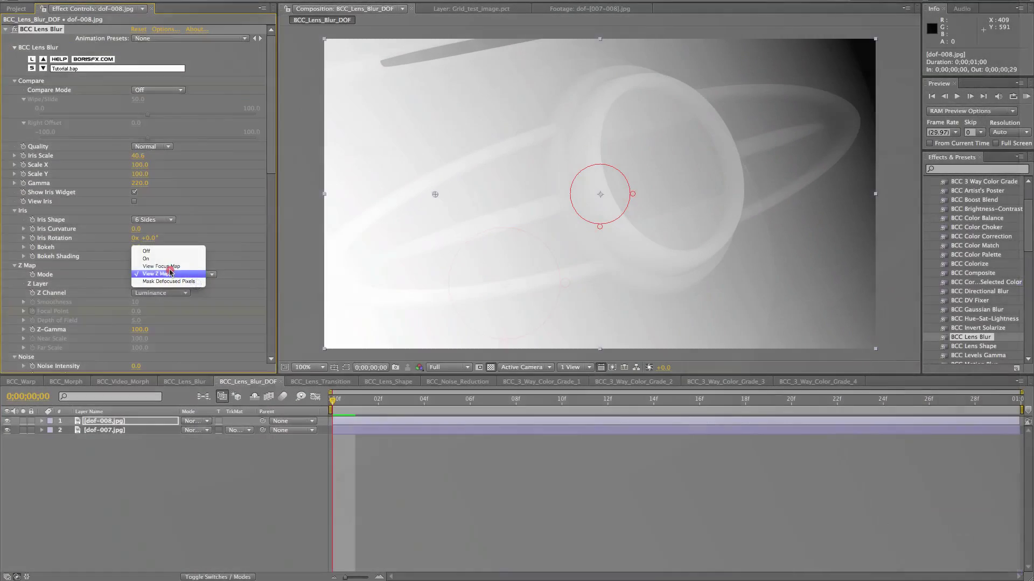
left_click(169, 260)
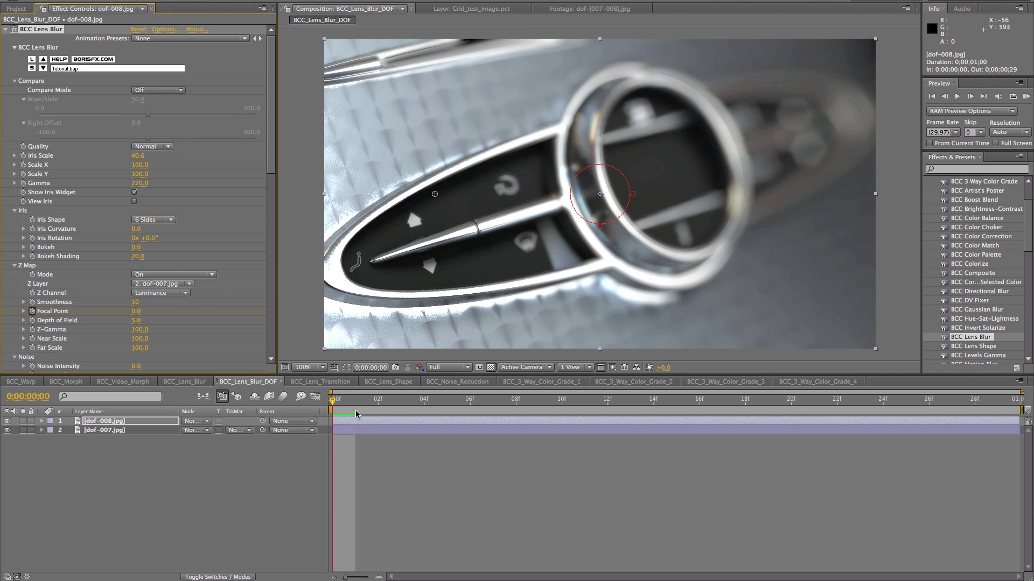
Using the focus map at 0;00;00;18, set the Depth of Field to 7.0 and return the Z Map Mode to On.
left_click_drag(357, 415, 606, 409)
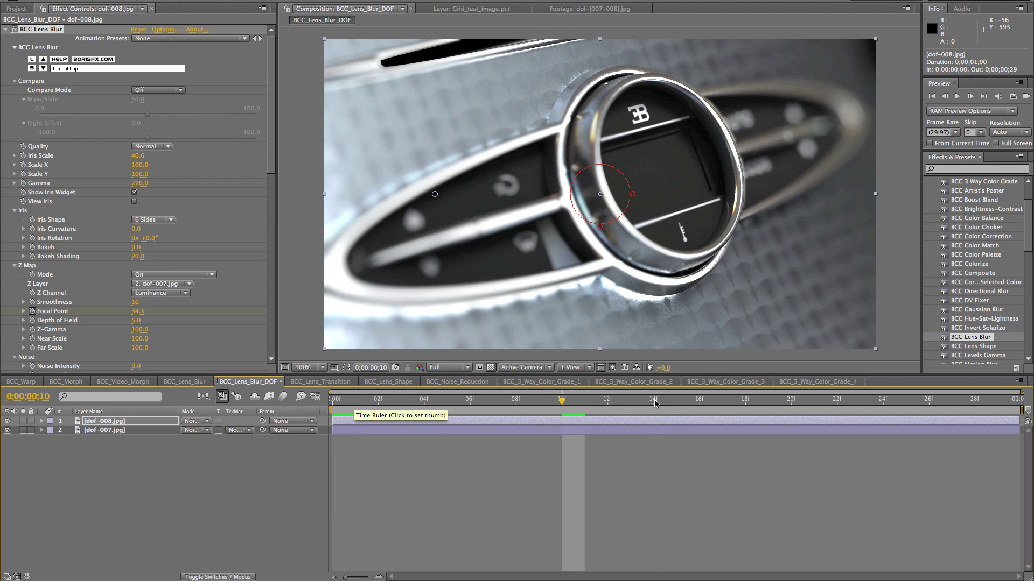
left_click_drag(719, 407, 746, 406)
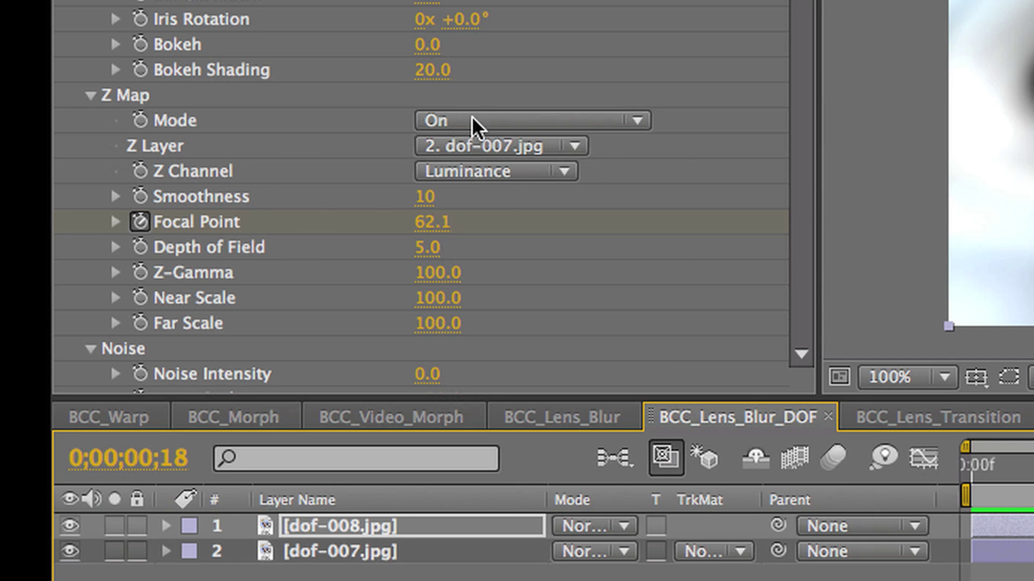
left_click(473, 119)
left_click(487, 138)
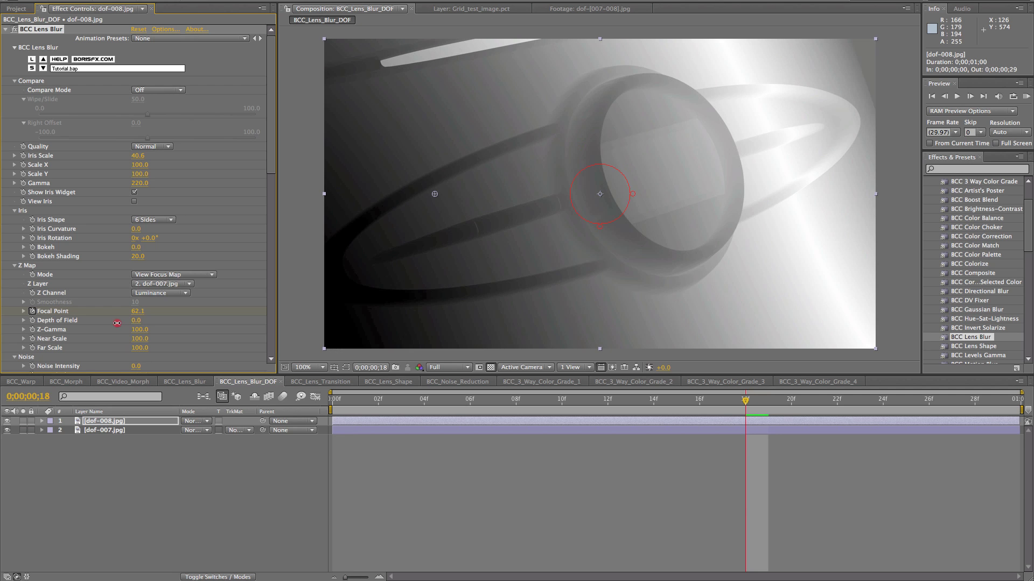
left_click_drag(419, 257, 499, 257)
left_click_drag(170, 324, 135, 330)
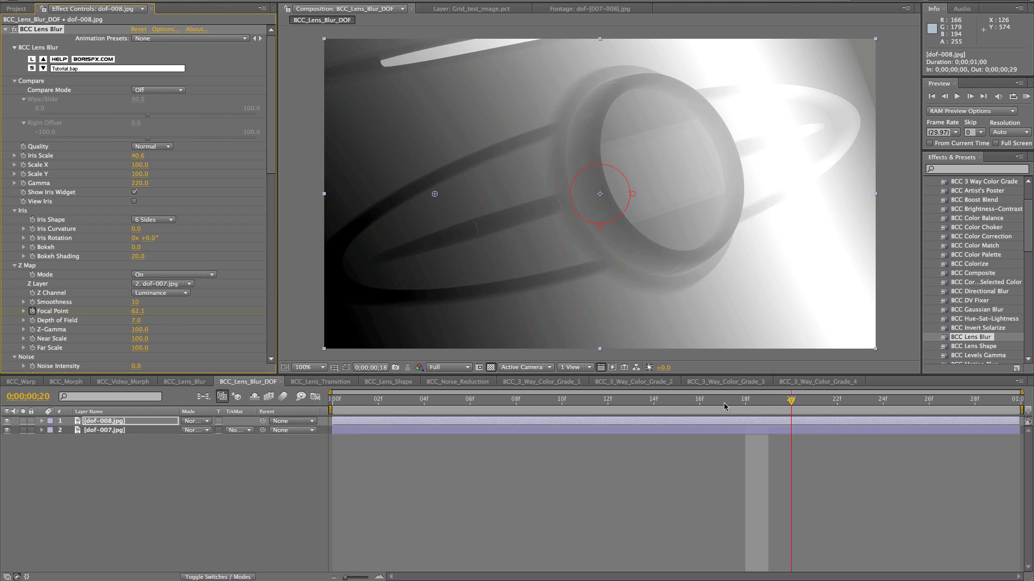
Scrub the dashboard image from 0;00;00;00 to 0;00;00;18 to review the focus shift with the wider depth of field.
left_click(848, 408)
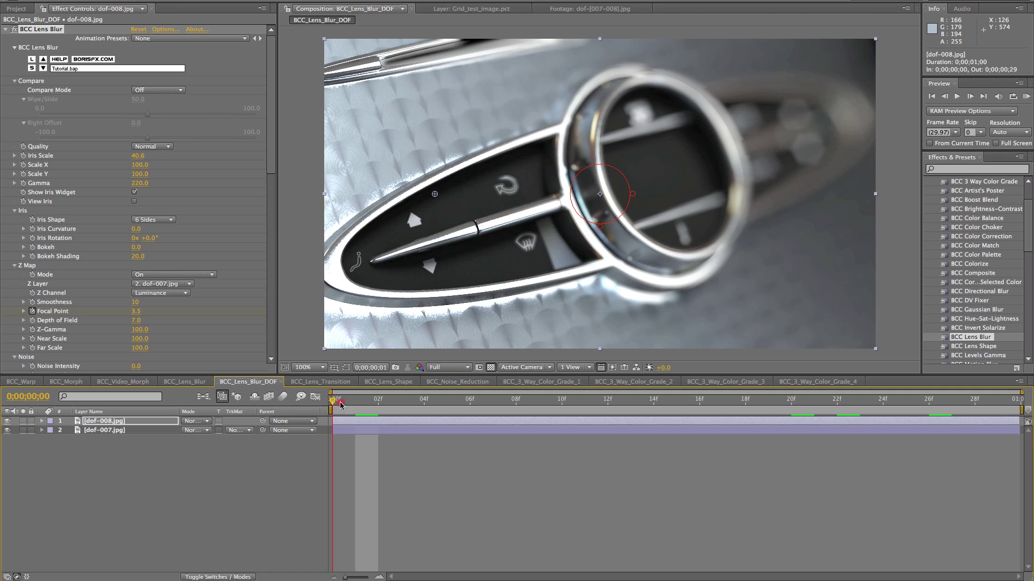
left_click(335, 404)
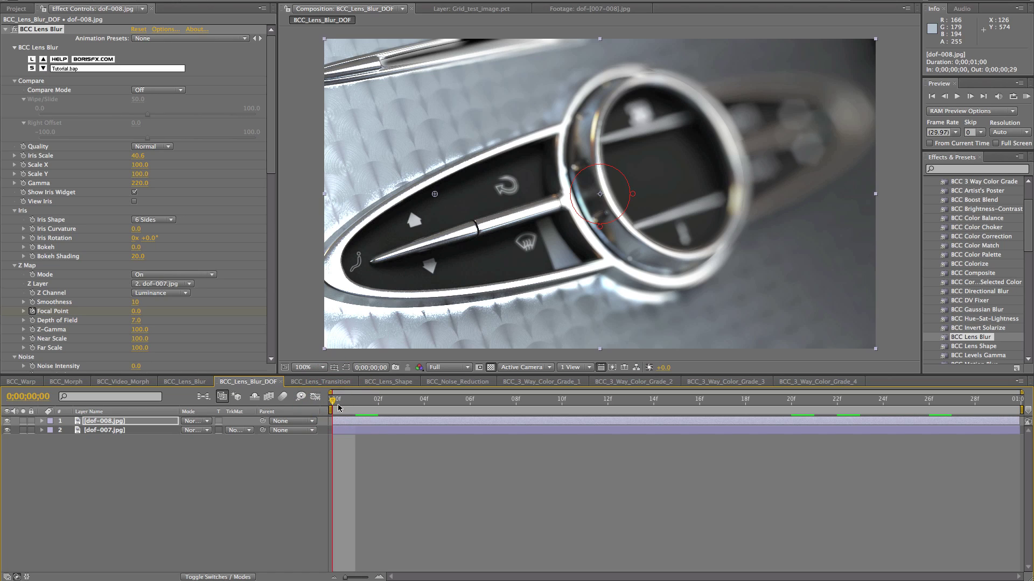
left_click_drag(358, 404, 675, 401)
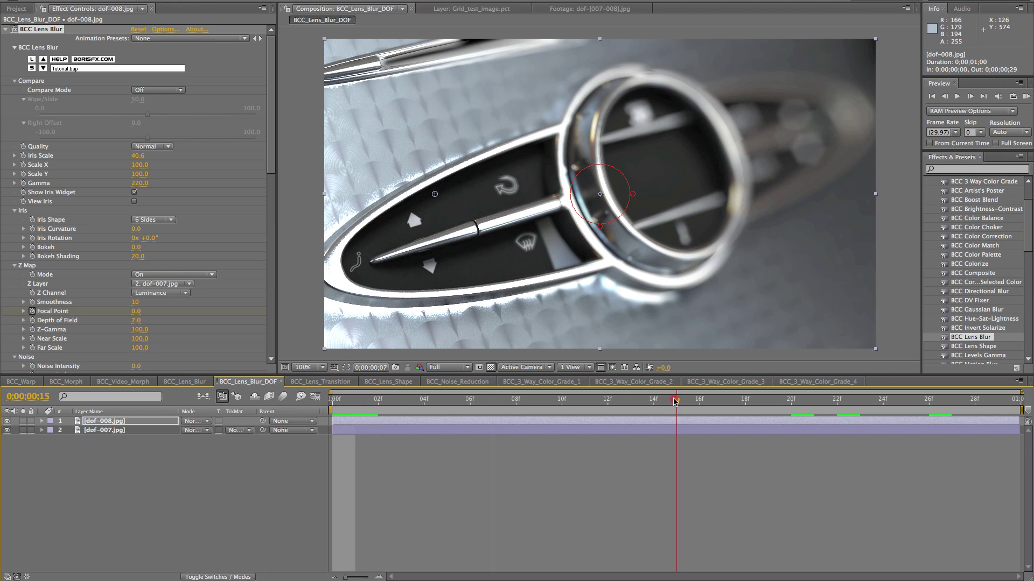
left_click_drag(774, 421, 745, 420)
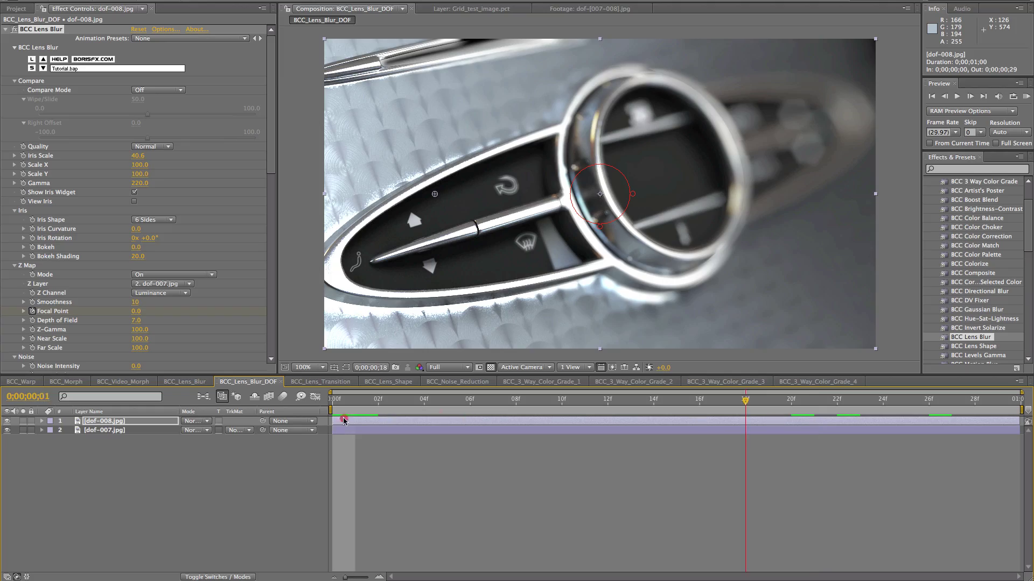